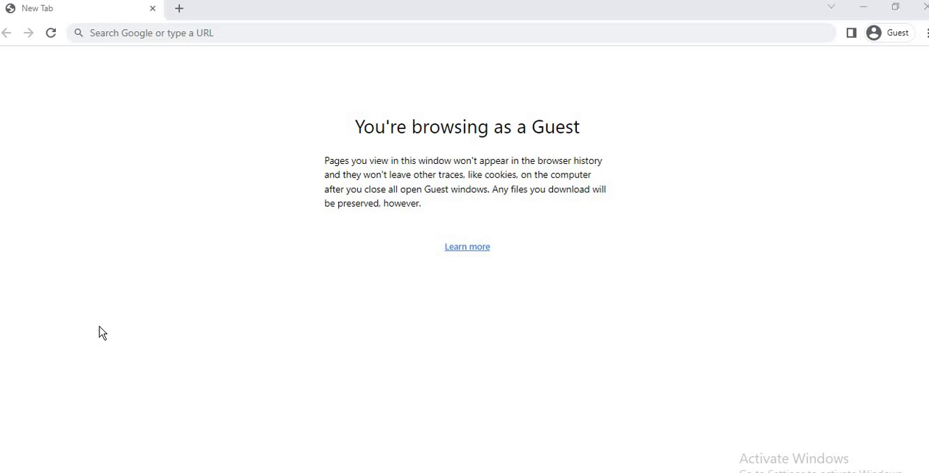
Search Google for "DV LOTTERY" and open the state.gov Electronic Diversity Visa Program site.
{"action": "left_click", "coordinate": [200, 37]}
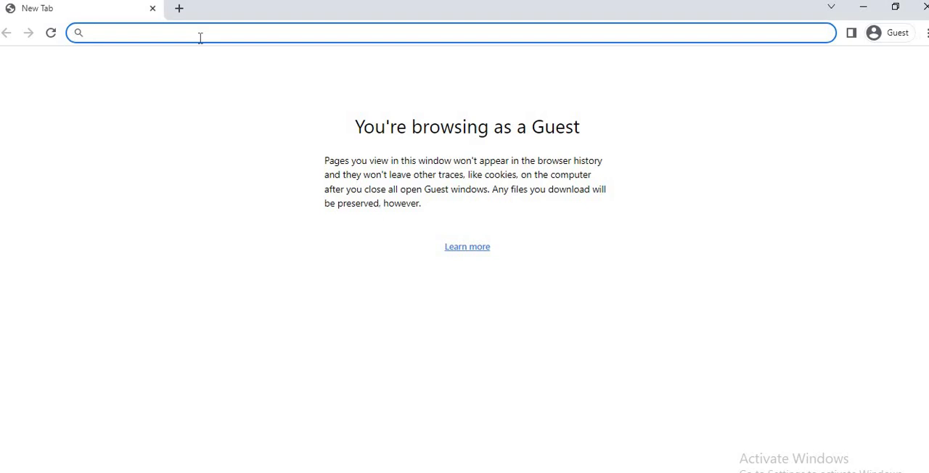
{"action": "type", "text": "DV"}
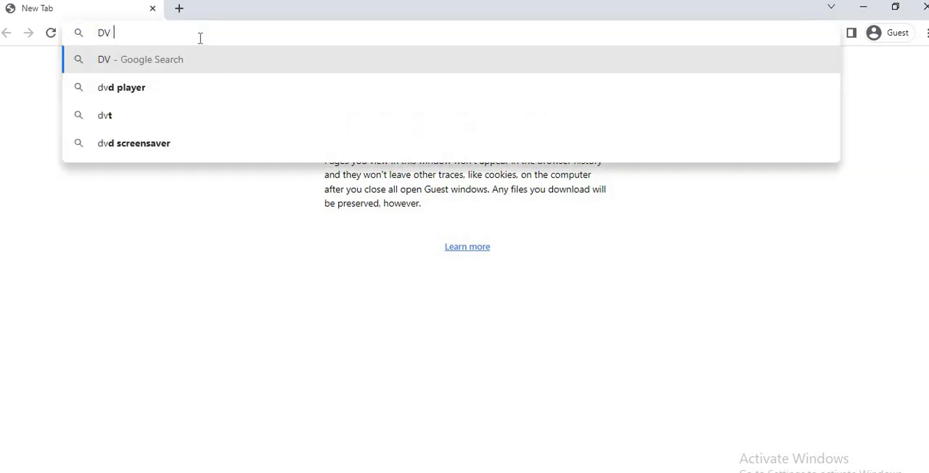
{"action": "type", "text": " LOTTER"}
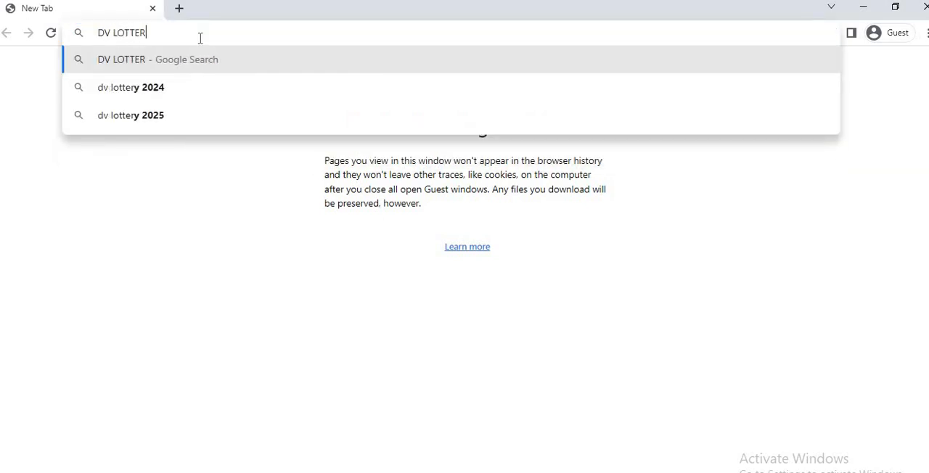
{"action": "type", "text": "Y"}
{"action": "key", "text": "Return"}
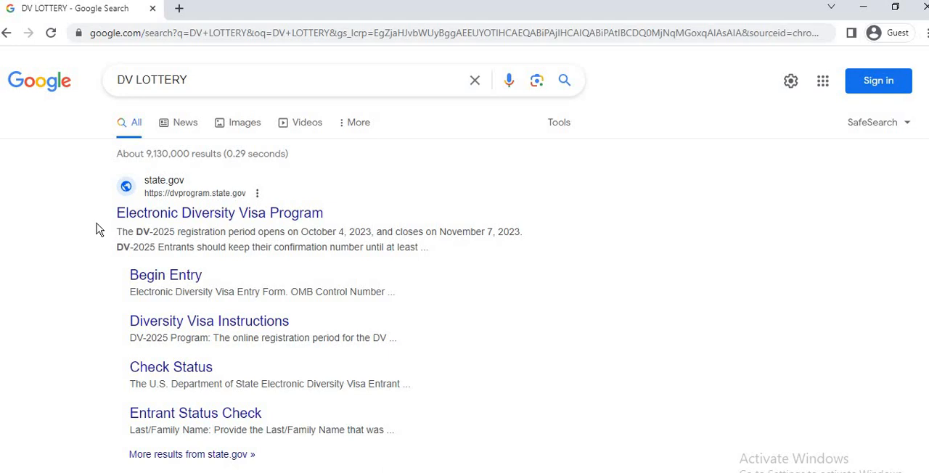
{"action": "left_click", "coordinate": [206, 215]}
{"action": "key", "text": "F5"}
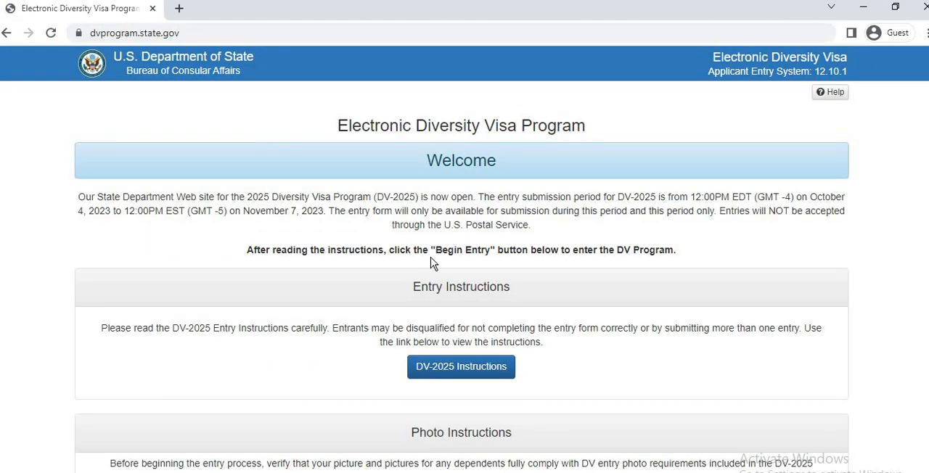
Review the welcome page's entry instructions, photo instructions, entry form and entrant status check sections.
{"action": "scroll", "coordinate": [276, 173], "scroll_direction": "down", "scroll_amount": 1}
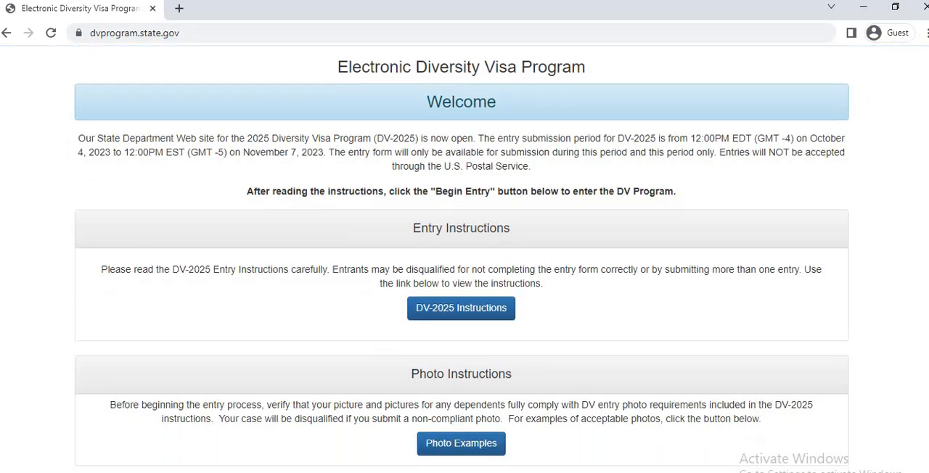
{"action": "scroll", "coordinate": [276, 173], "scroll_direction": "down", "scroll_amount": 1}
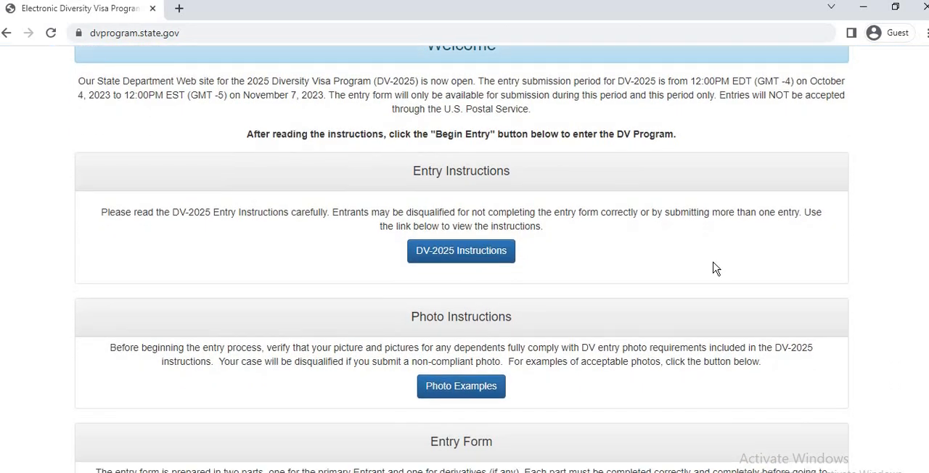
{"action": "scroll", "coordinate": [450, 263], "scroll_direction": "down", "scroll_amount": 3}
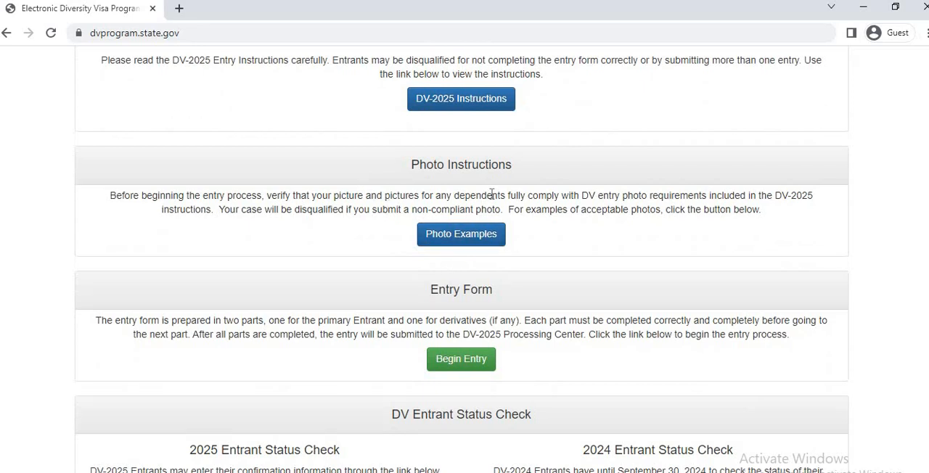
{"action": "scroll", "coordinate": [464, 261], "scroll_direction": "down", "scroll_amount": 1}
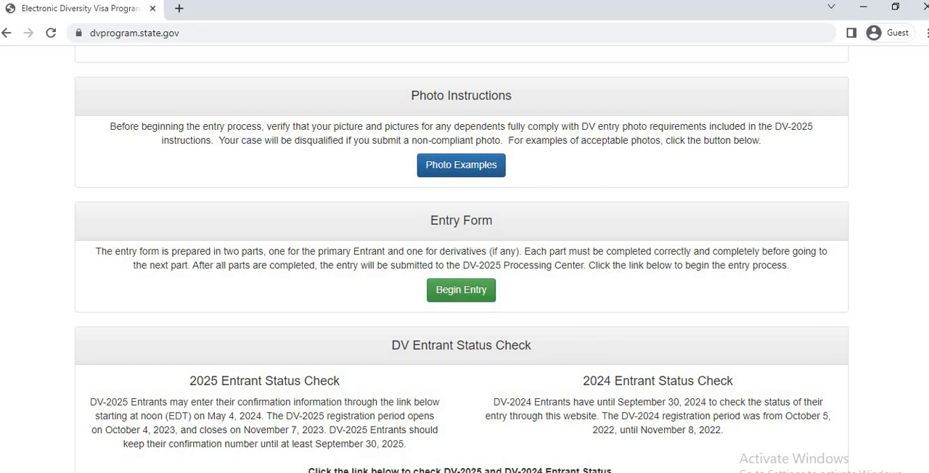
{"action": "scroll", "coordinate": [464, 261], "scroll_direction": "down", "scroll_amount": 1}
{"action": "scroll", "coordinate": [464, 261], "scroll_direction": "up", "scroll_amount": 2}
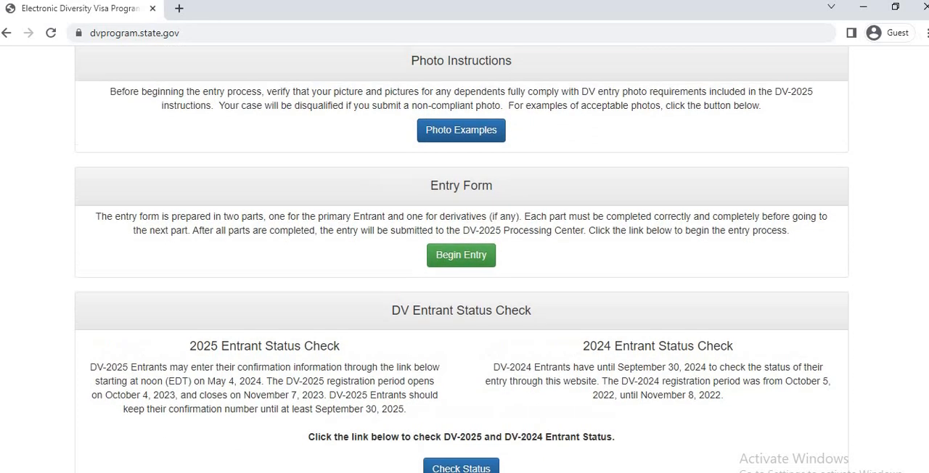
{"action": "scroll", "coordinate": [461, 247], "scroll_direction": "up", "scroll_amount": 2}
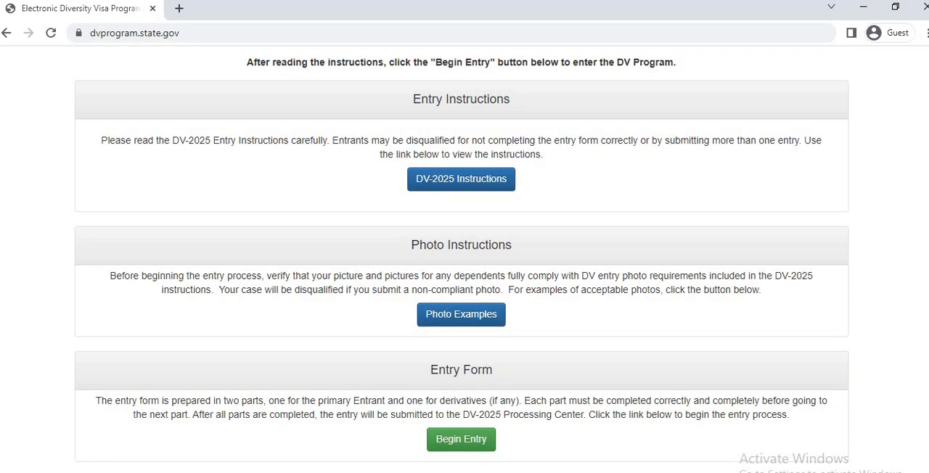
{"action": "scroll", "coordinate": [461, 259], "scroll_direction": "down", "scroll_amount": 1}
{"action": "scroll", "coordinate": [461, 259], "scroll_direction": "up", "scroll_amount": 1}
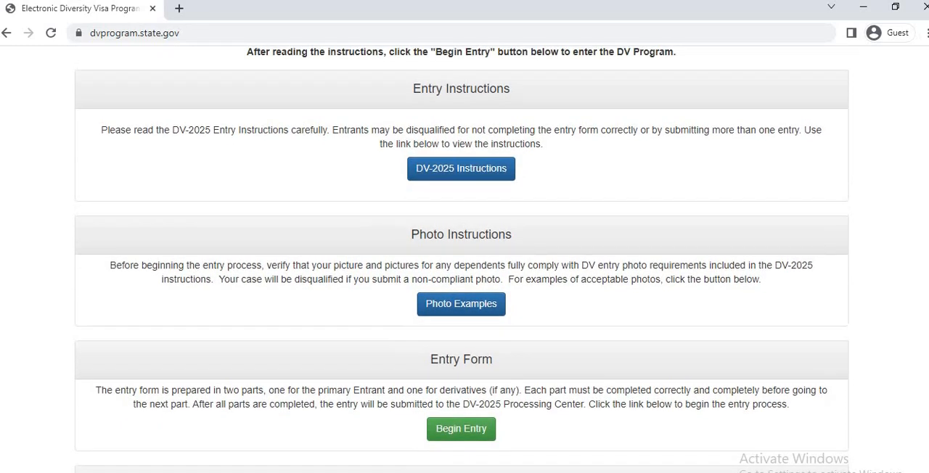
{"action": "scroll", "coordinate": [526, 227], "scroll_direction": "up", "scroll_amount": 1}
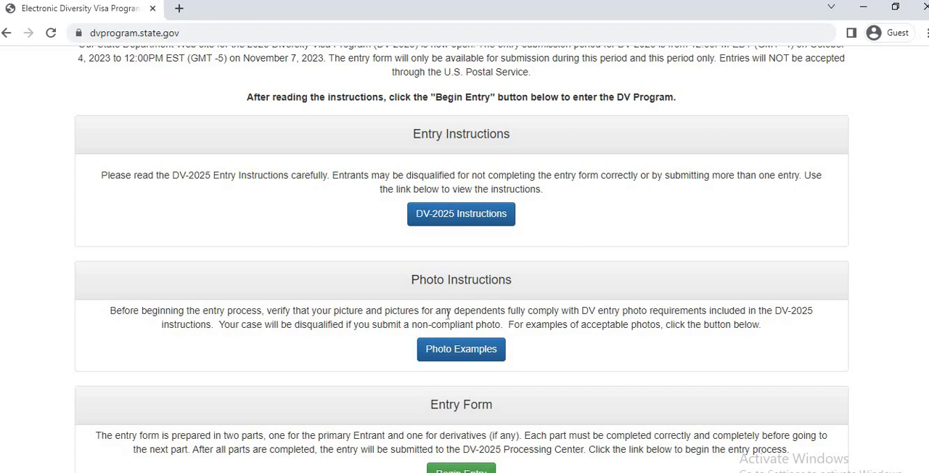
{"action": "scroll", "coordinate": [589, 301], "scroll_direction": "down", "scroll_amount": 3}
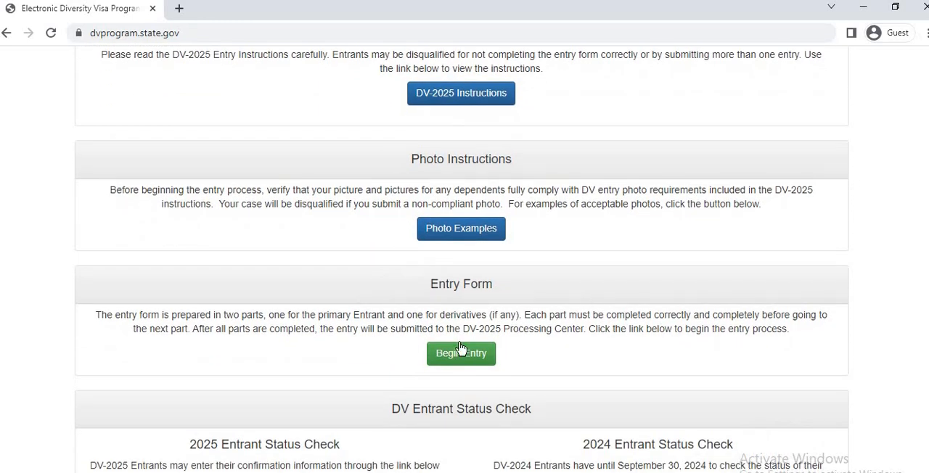
Begin a DV-2025 entry and submit the authentication code from the picture.
{"action": "left_click", "coordinate": [485, 353]}
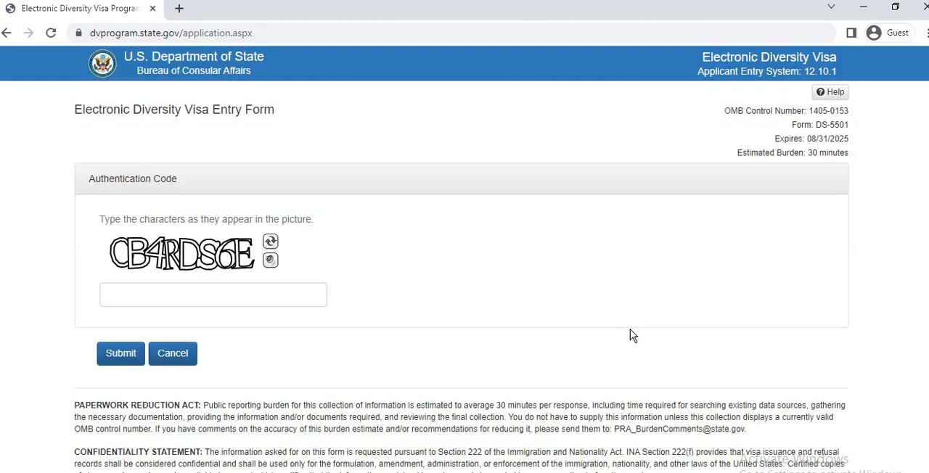
{"action": "left_click", "coordinate": [236, 297]}
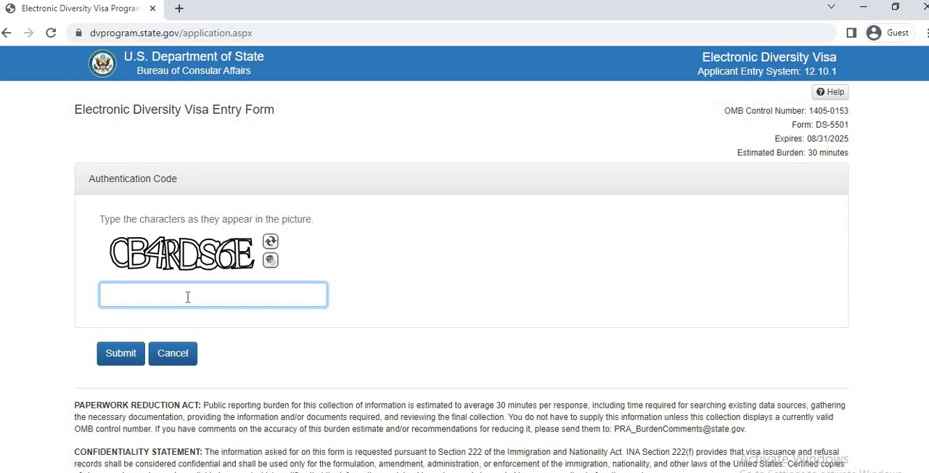
{"action": "type", "text": "CB4RDS6E"}
{"action": "left_click", "coordinate": [121, 354]}
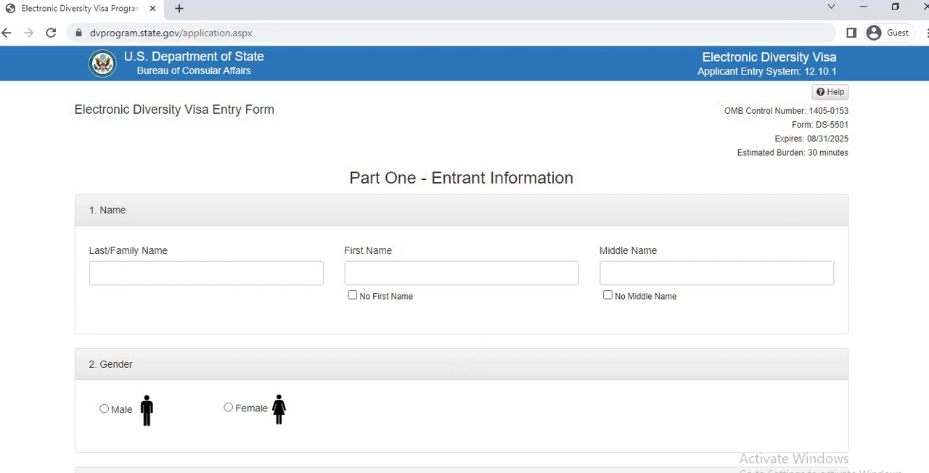
Enter the entrant's last, first and middle names in the Name section of Part One.
{"action": "scroll", "coordinate": [464, 259], "scroll_direction": "down", "scroll_amount": 2}
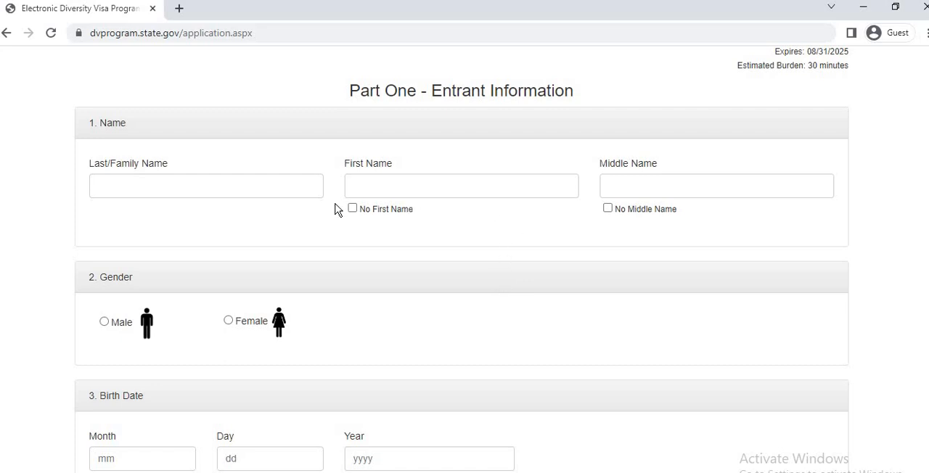
{"action": "left_click", "coordinate": [256, 189]}
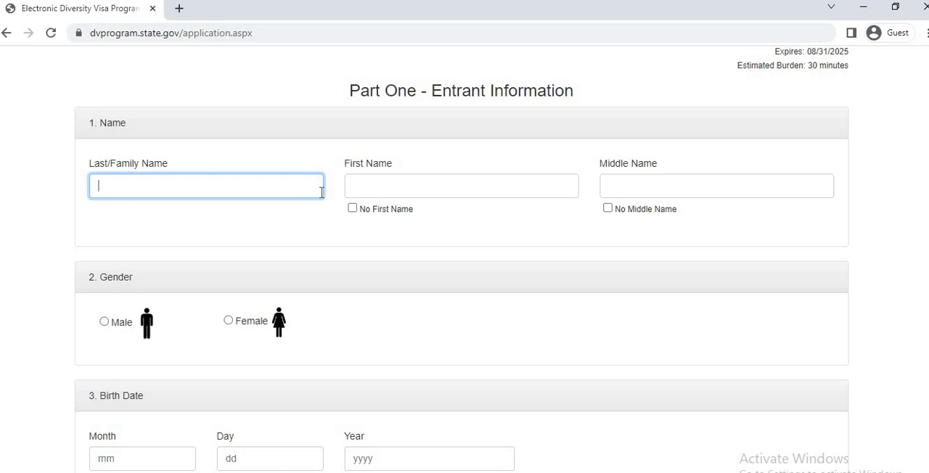
{"action": "key", "text": "Tab"}
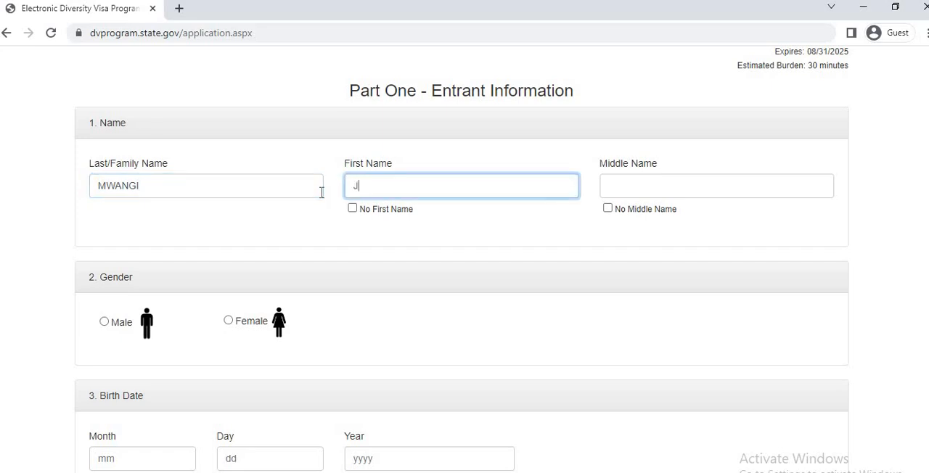
{"action": "key", "text": "Tab"}
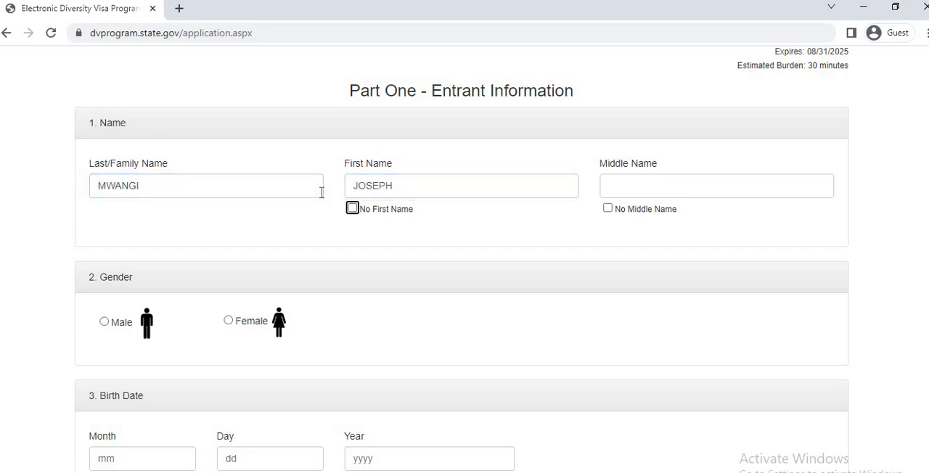
{"action": "left_click", "coordinate": [654, 177]}
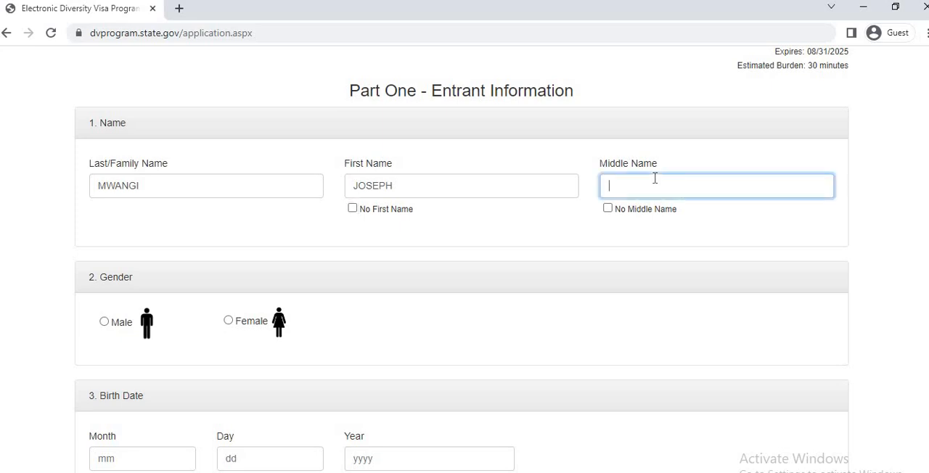
Set the entrant's gender to Male and fill in the month, day and year of the birth date.
{"action": "scroll", "coordinate": [465, 291], "scroll_direction": "down", "scroll_amount": 2}
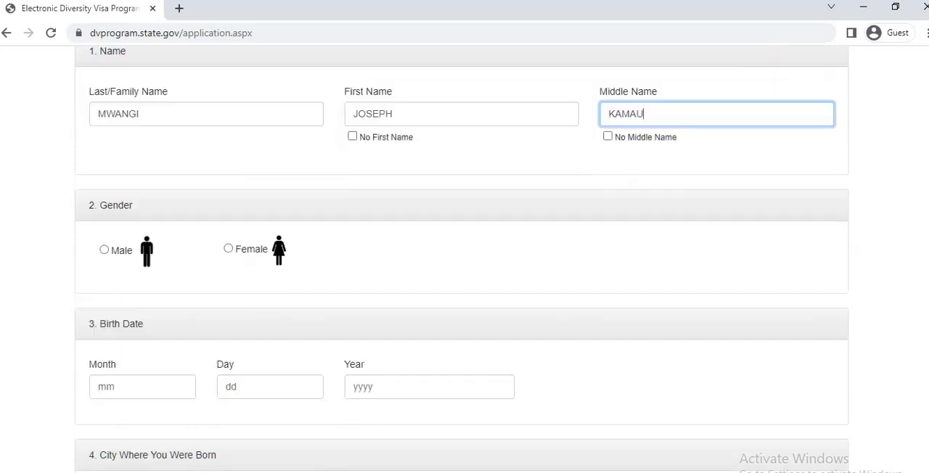
{"action": "left_click", "coordinate": [104, 164]}
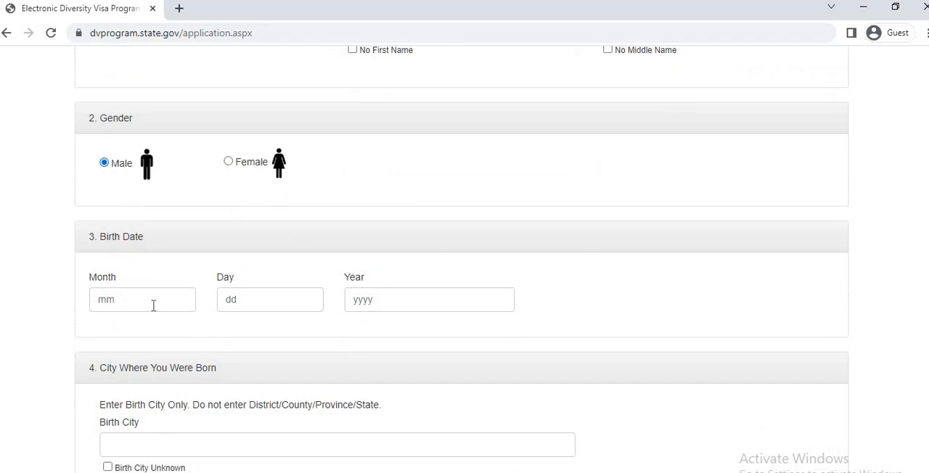
{"action": "left_click", "coordinate": [154, 305]}
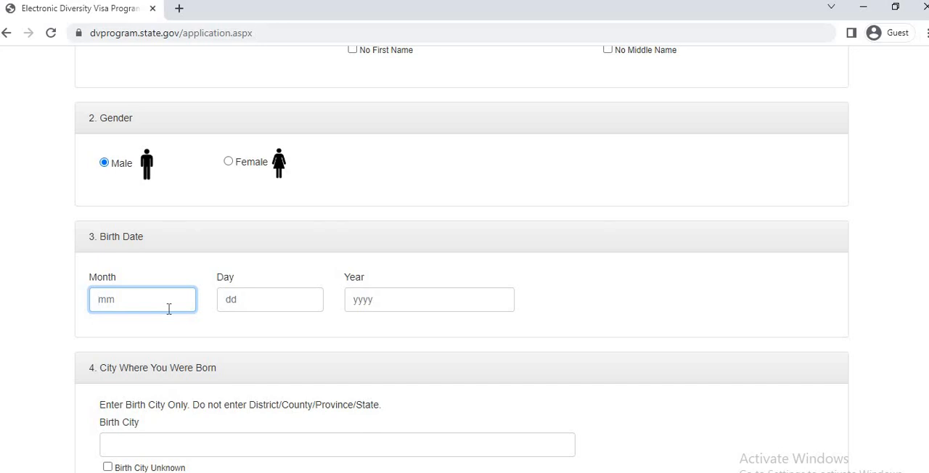
{"action": "left_click", "coordinate": [251, 301]}
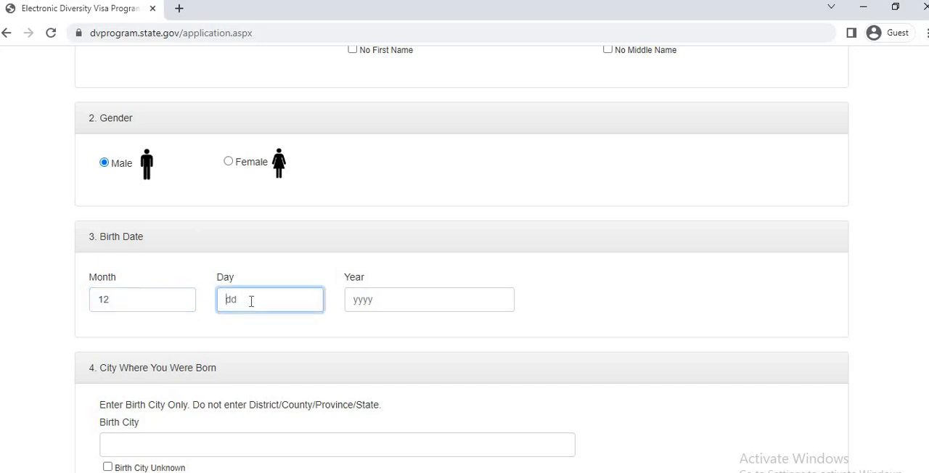
{"action": "type", "text": "24"}
{"action": "left_click", "coordinate": [360, 298]}
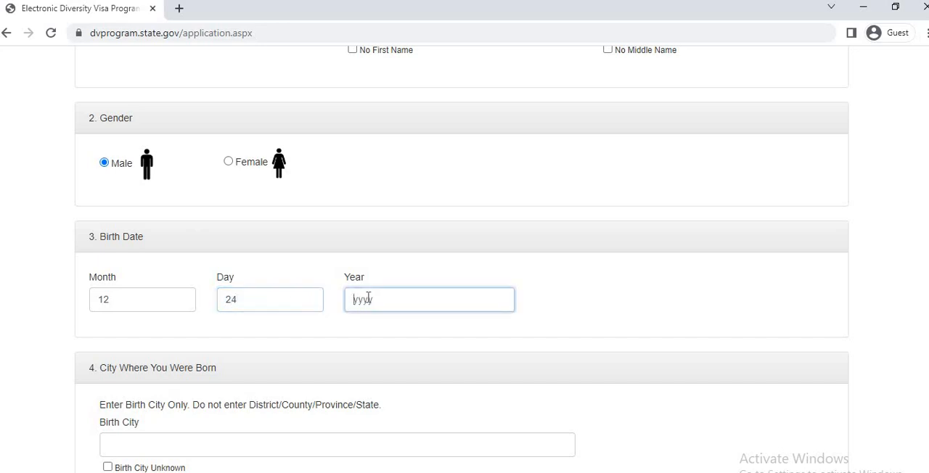
{"action": "type", "text": "199"}
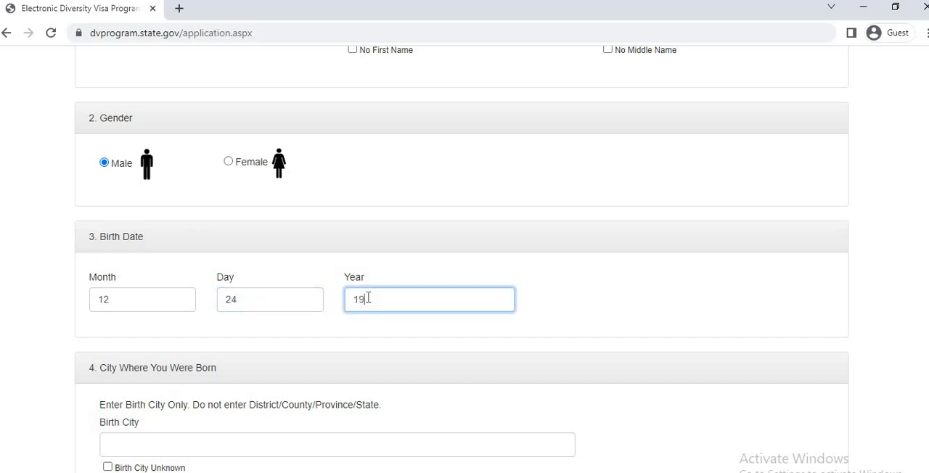
{"action": "type", "text": "1"}
Enter BUNGOMA as the city where the entrant was born.
{"action": "scroll", "coordinate": [462, 259], "scroll_direction": "down", "scroll_amount": 3}
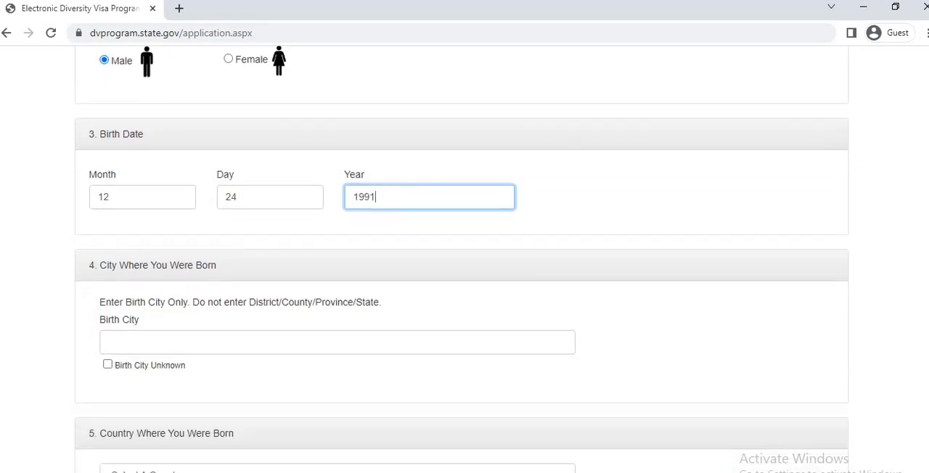
{"action": "scroll", "coordinate": [462, 259], "scroll_direction": "down", "scroll_amount": 1}
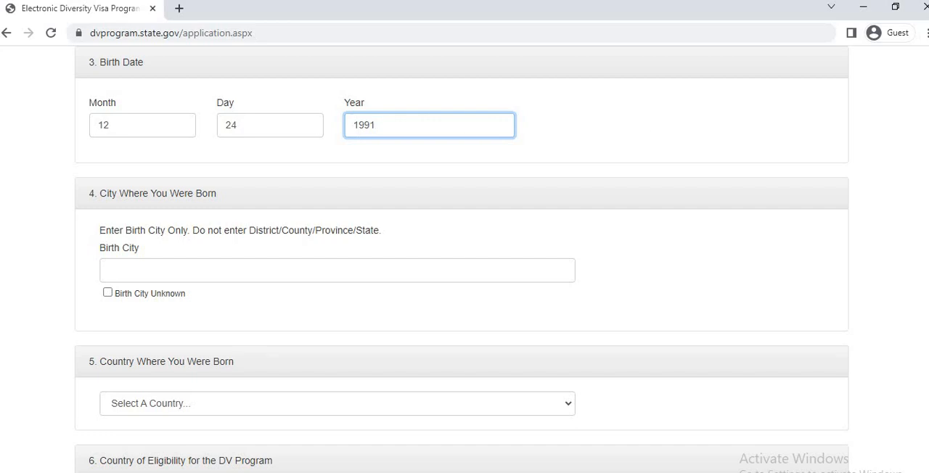
{"action": "scroll", "coordinate": [461, 259], "scroll_direction": "down", "scroll_amount": 3}
{"action": "scroll", "coordinate": [670, 226], "scroll_direction": "up", "scroll_amount": 1}
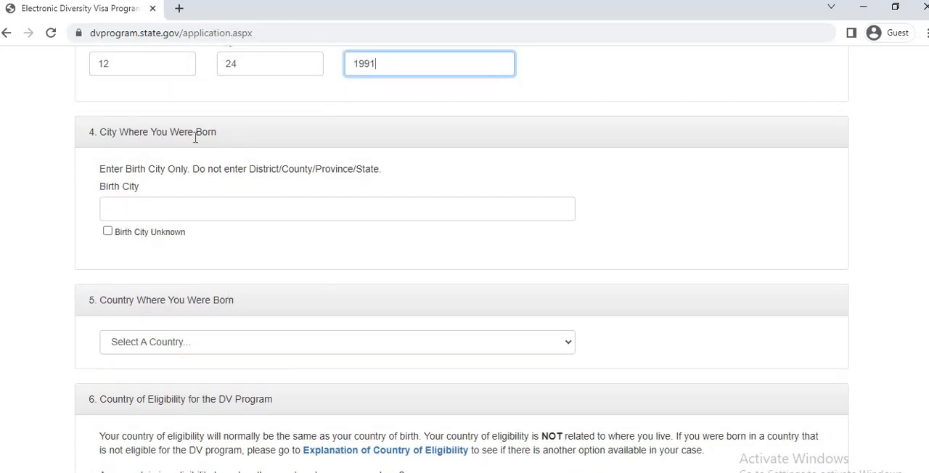
{"action": "left_click", "coordinate": [150, 214]}
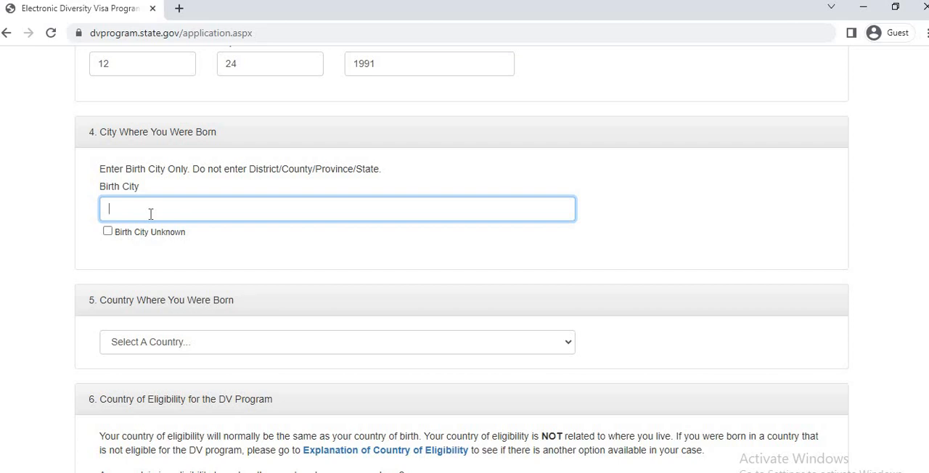
{"action": "type", "text": "BUNGOMA"}
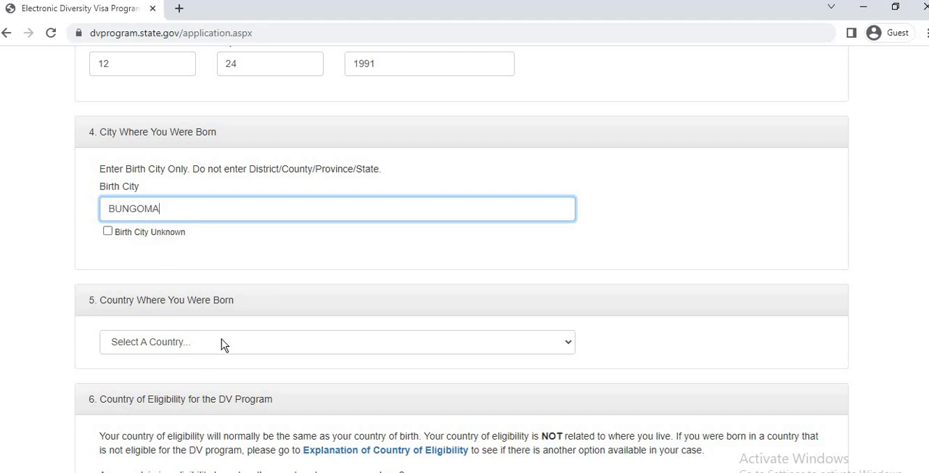
Select Kenya as the country where the entrant was born.
{"action": "scroll", "coordinate": [591, 203], "scroll_direction": "down", "scroll_amount": 2}
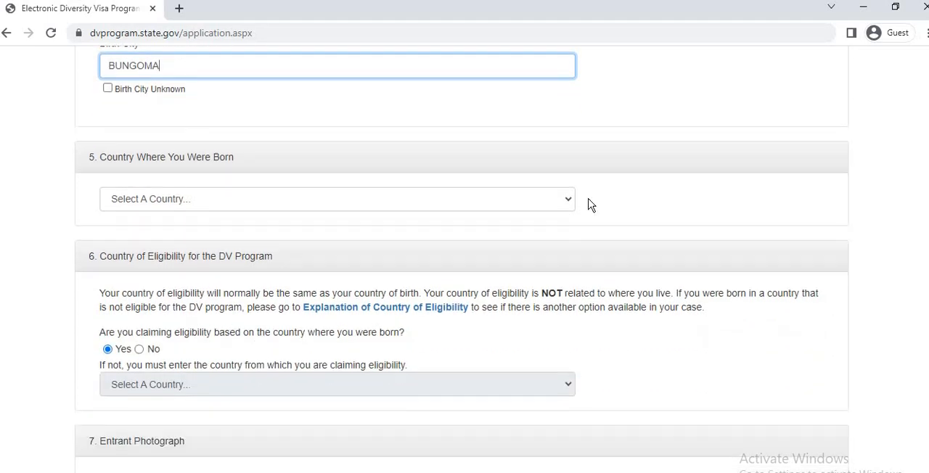
{"action": "left_click", "coordinate": [544, 204]}
{"action": "type", "text": "ke"}
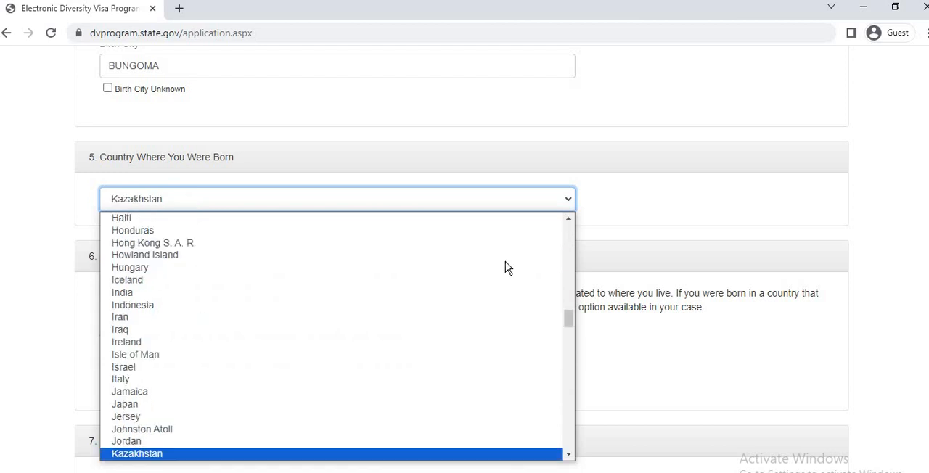
{"action": "key", "text": "Return"}
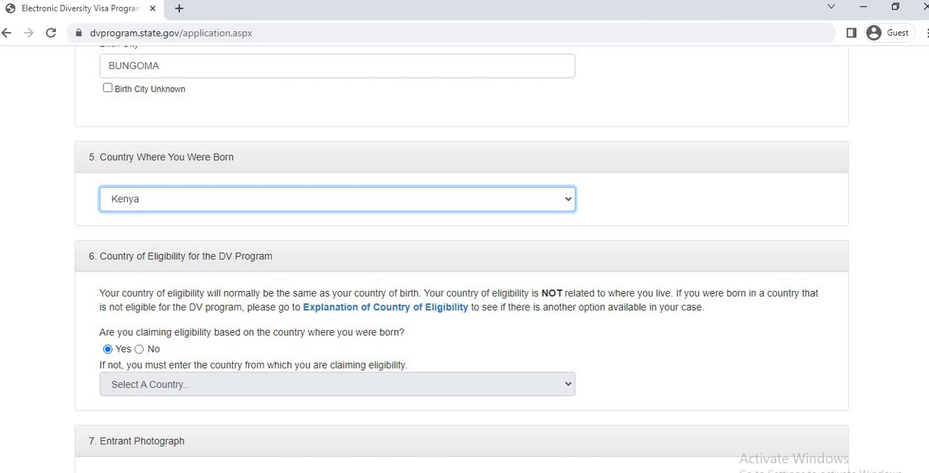
{"action": "scroll", "coordinate": [597, 216], "scroll_direction": "down", "scroll_amount": 3}
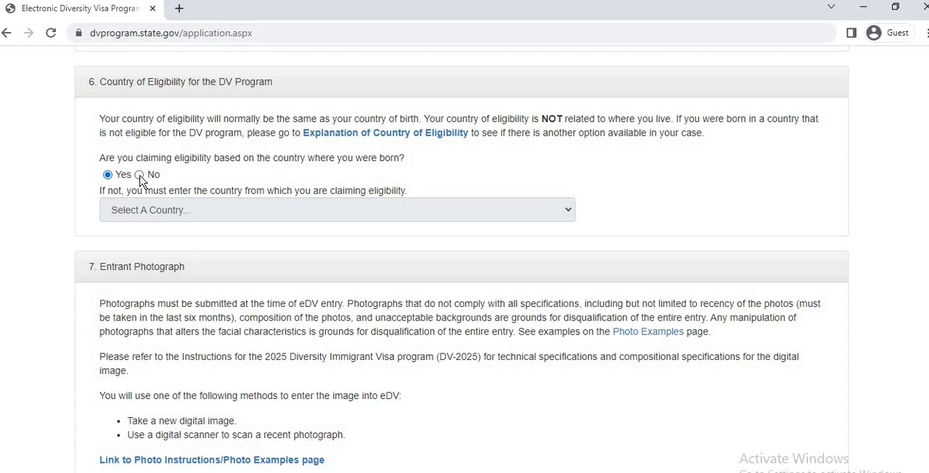
{"action": "left_click", "coordinate": [139, 175]}
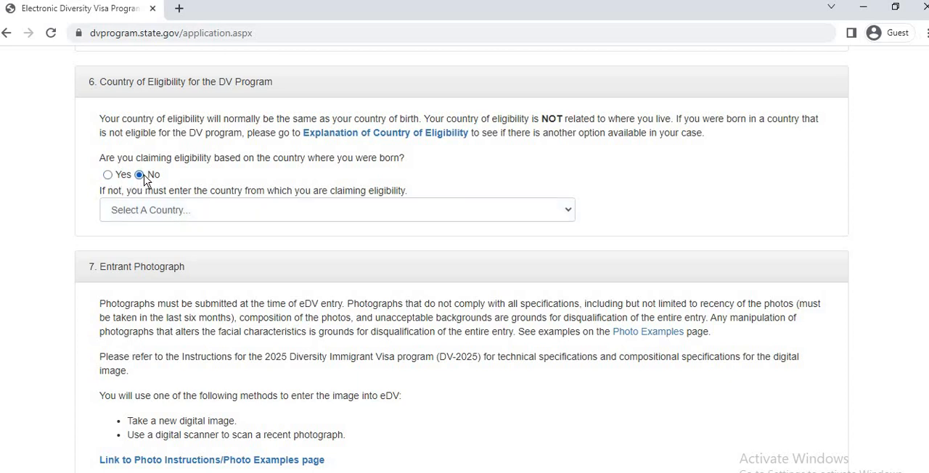
{"action": "left_click", "coordinate": [543, 220]}
{"action": "left_click", "coordinate": [544, 215]}
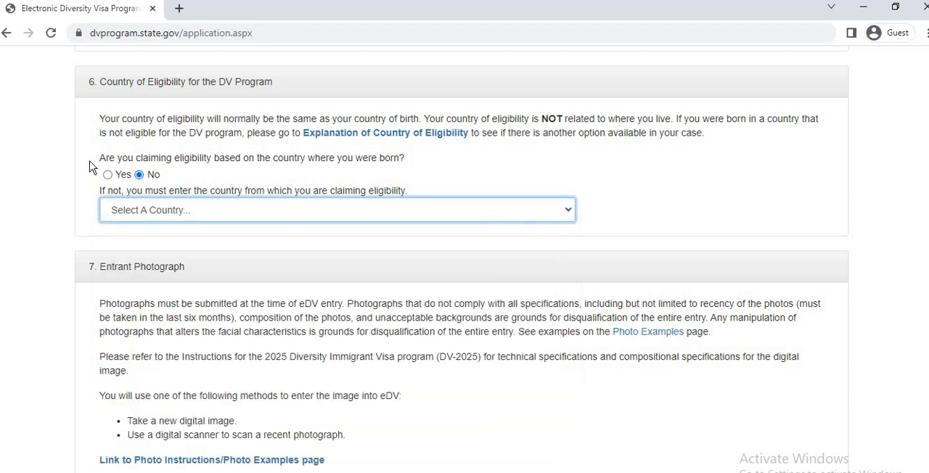
{"action": "left_click", "coordinate": [108, 175]}
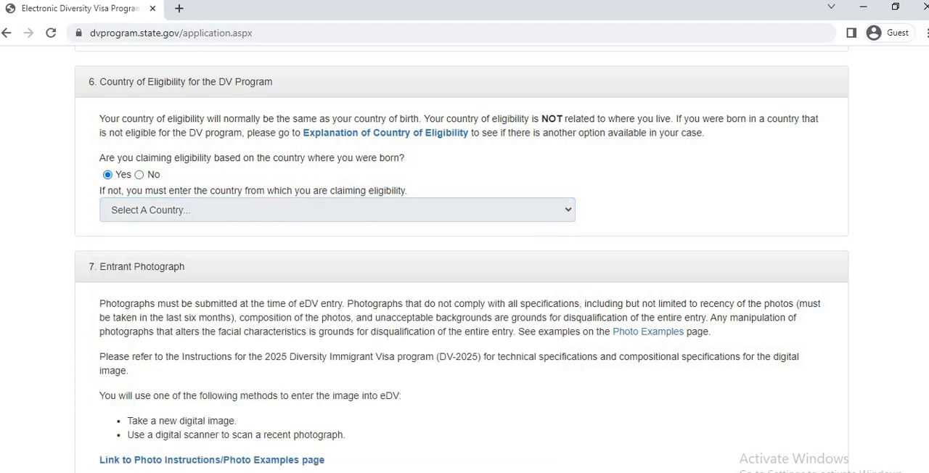
Switch to the Photos app to examine the entrant's photograph enlarged, and return to the entry form in the browser.
{"action": "scroll", "coordinate": [108, 178], "scroll_direction": "down", "scroll_amount": 1}
{"action": "scroll", "coordinate": [464, 291], "scroll_direction": "down", "scroll_amount": 2}
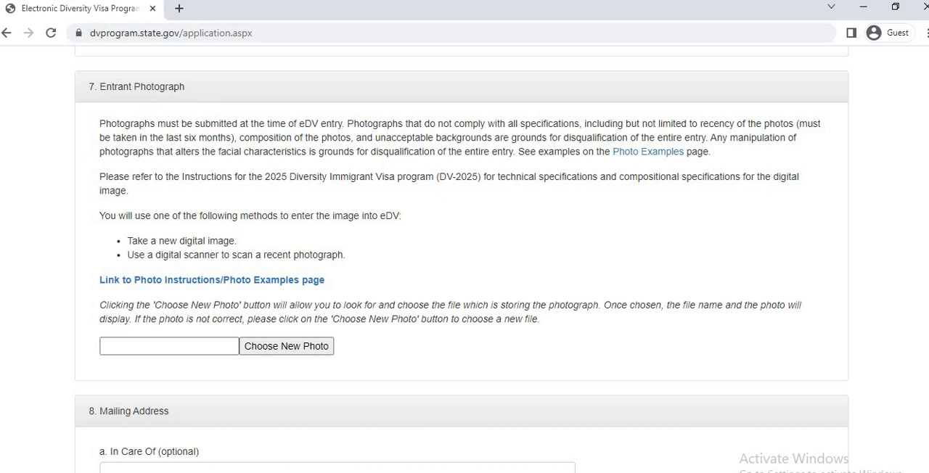
{"action": "left_click", "coordinate": [406, 471]}
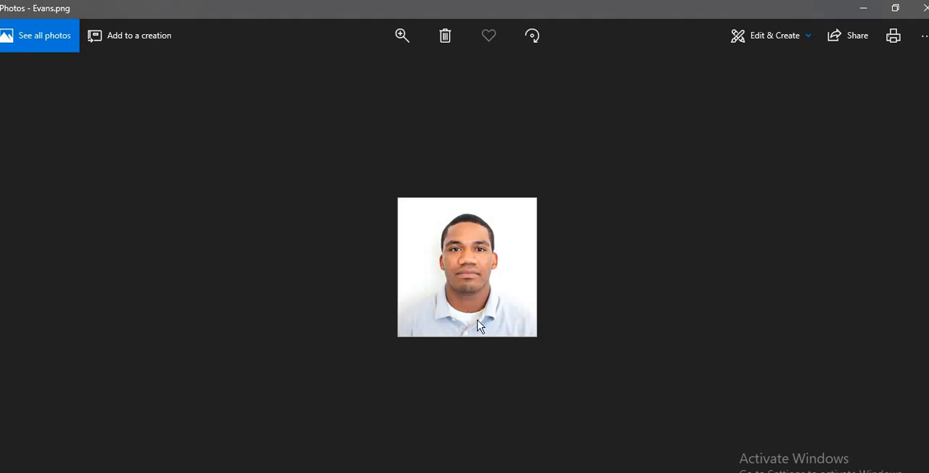
{"action": "scroll", "coordinate": [479, 318], "scroll_direction": "up", "scroll_amount": 4}
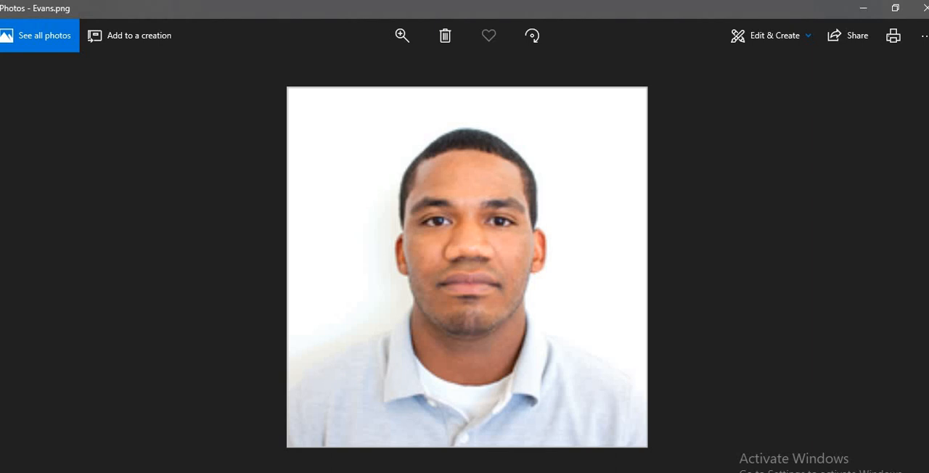
{"action": "key", "text": "alt+Tab"}
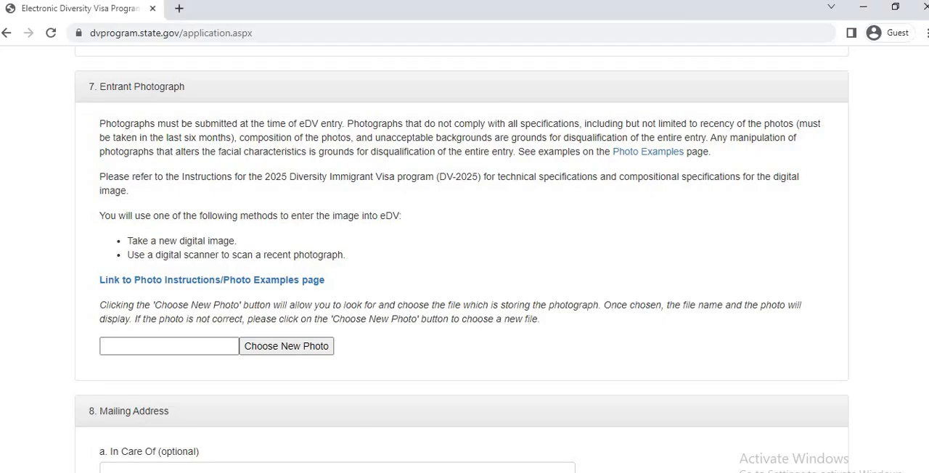
Choose the entrant's PNG picture from the Desktop as the Entrant Photograph.
{"action": "left_click", "coordinate": [286, 348]}
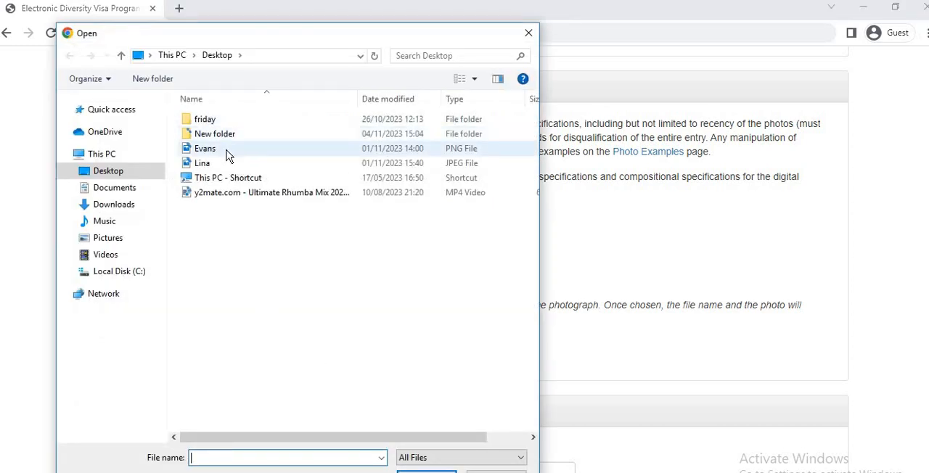
{"action": "left_click", "coordinate": [227, 153]}
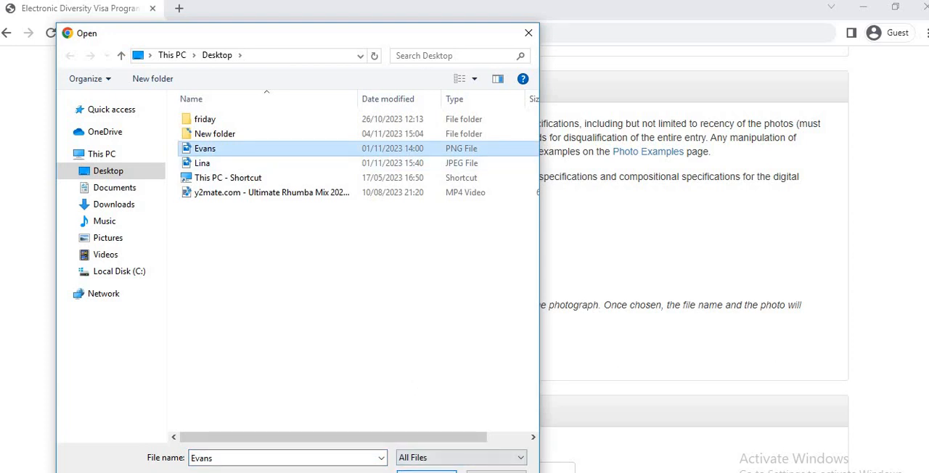
{"action": "left_click", "coordinate": [432, 470]}
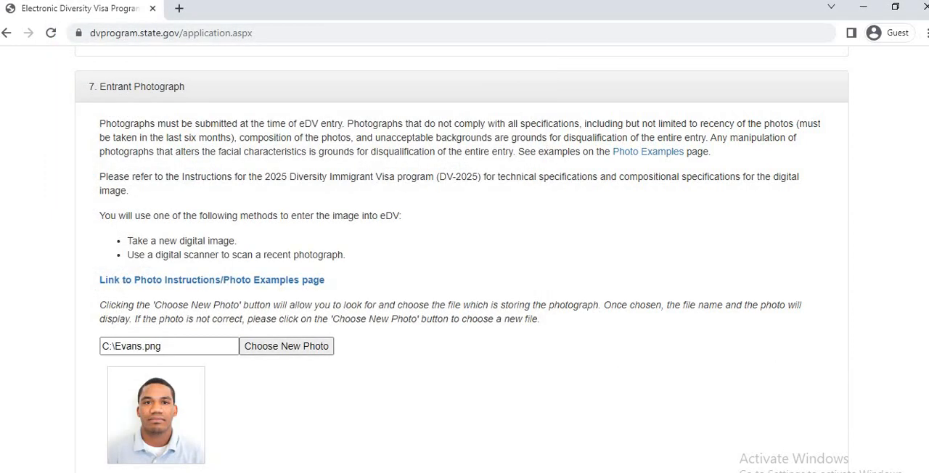
Fill in Address Line 1 and the City/Town of the entrant's mailing address.
{"action": "scroll", "coordinate": [461, 258], "scroll_direction": "down", "scroll_amount": 3}
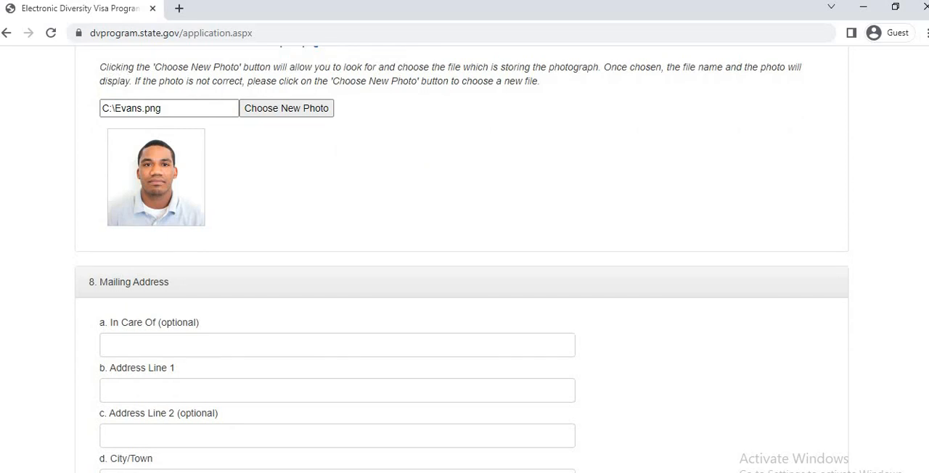
{"action": "scroll", "coordinate": [462, 259], "scroll_direction": "down", "scroll_amount": 3}
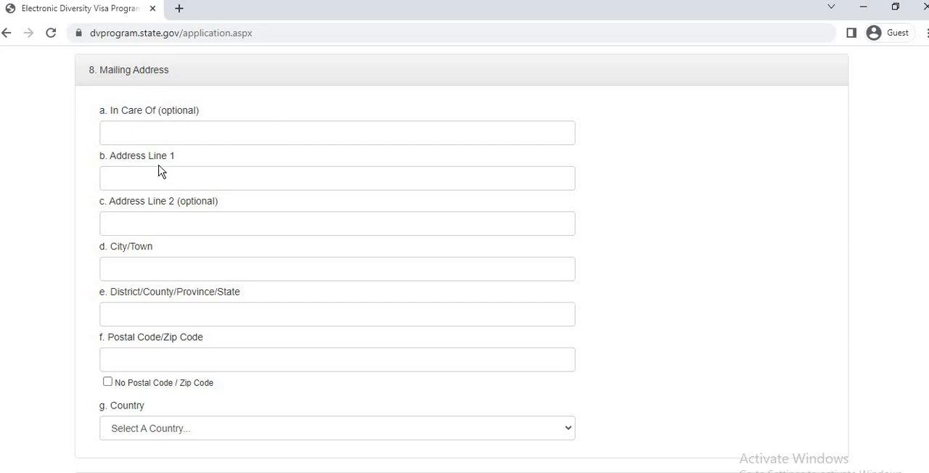
{"action": "left_click", "coordinate": [201, 180]}
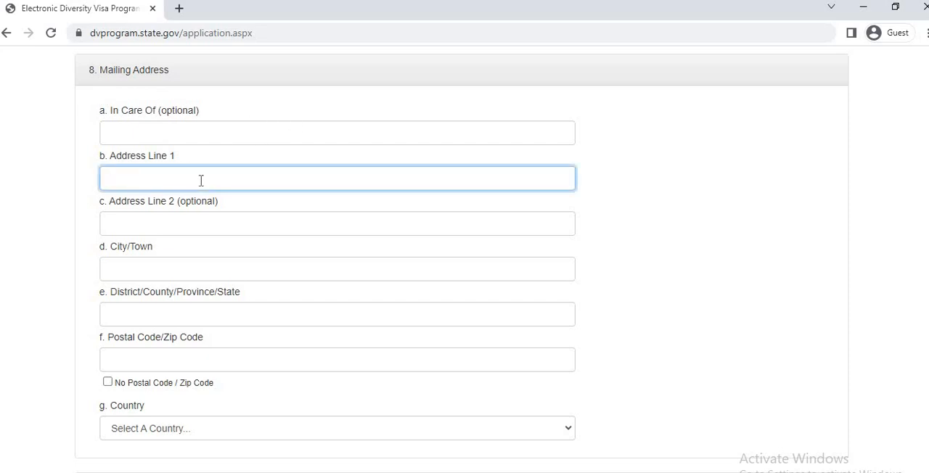
{"action": "left_click", "coordinate": [221, 272]}
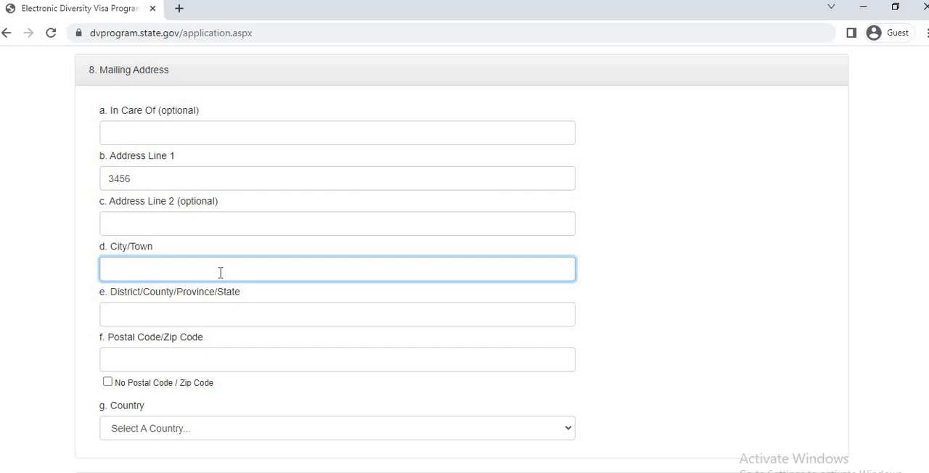
{"action": "type", "text": "NAIROBI"}
Fill in the District/County/Province/State and the postal code of the entrant's mailing address.
{"action": "left_click", "coordinate": [215, 316]}
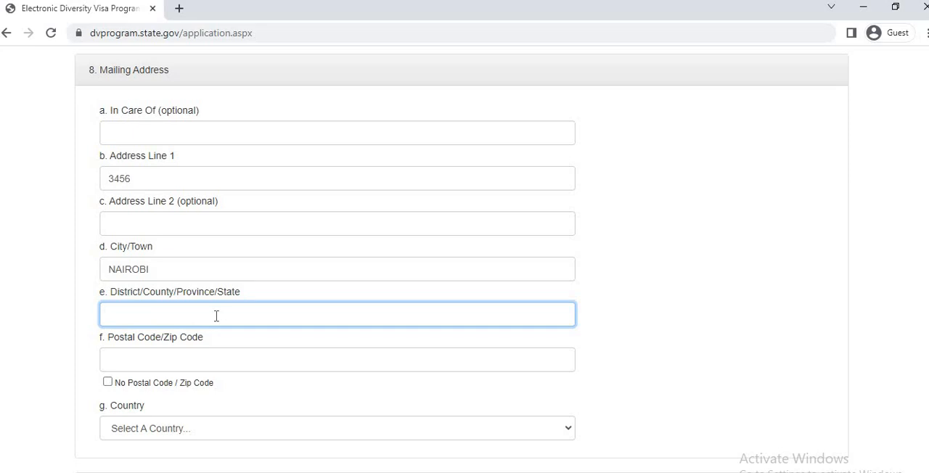
{"action": "type", "text": "NAIROBI"}
{"action": "left_click", "coordinate": [207, 367]}
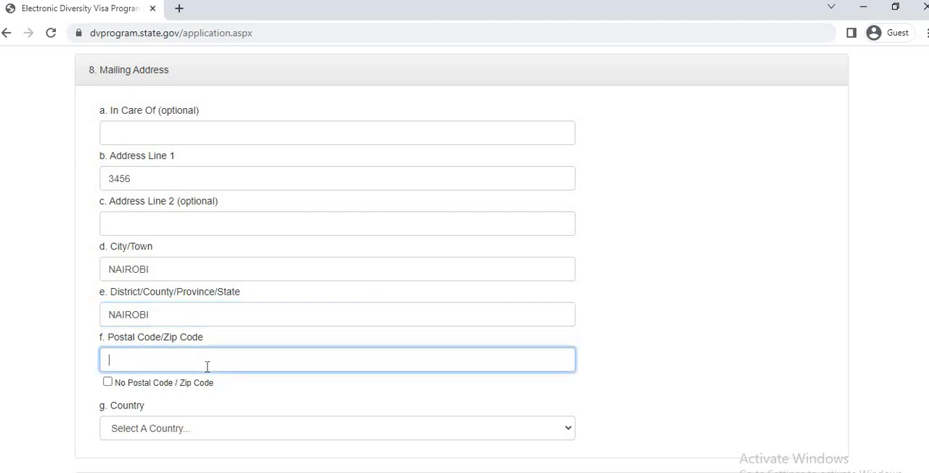
{"action": "type", "text": "00100"}
Select Kenya as the mailing address country and as the country where the entrant lives today.
{"action": "scroll", "coordinate": [321, 197], "scroll_direction": "down", "scroll_amount": 3}
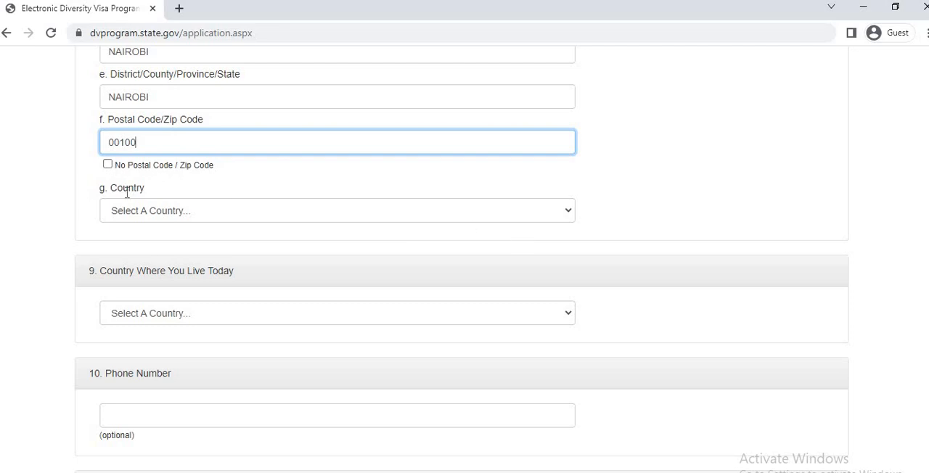
{"action": "left_click", "coordinate": [395, 212]}
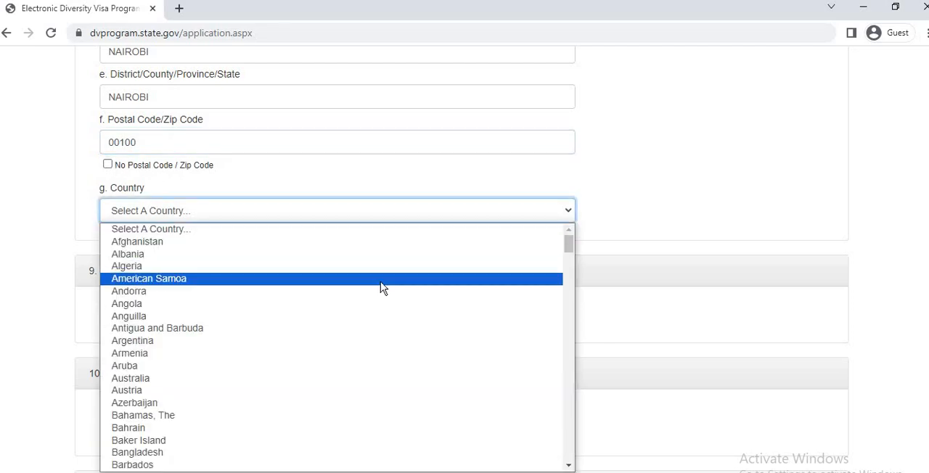
{"action": "type", "text": "ke"}
{"action": "key", "text": "Return"}
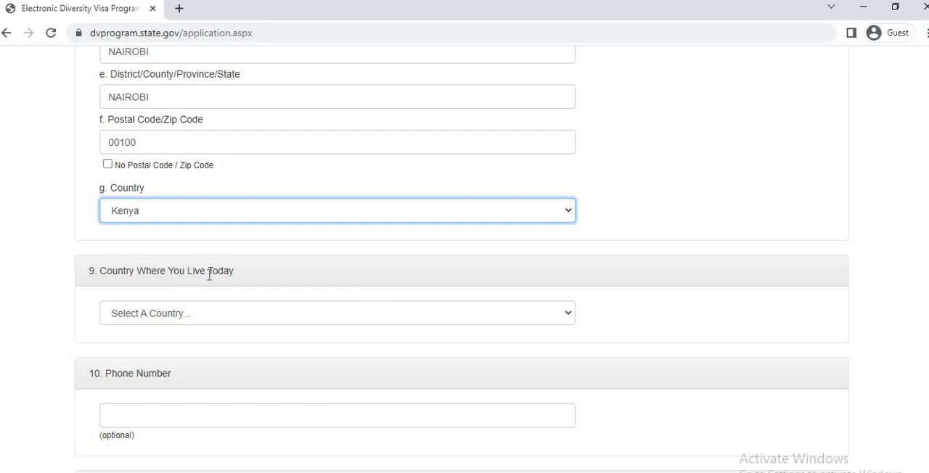
{"action": "left_click", "coordinate": [387, 315]}
{"action": "scroll", "coordinate": [290, 277], "scroll_direction": "down", "scroll_amount": 1}
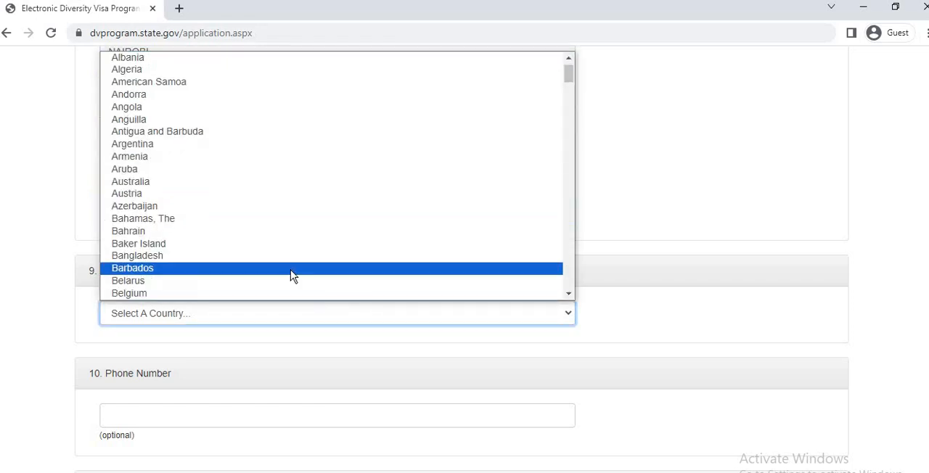
{"action": "type", "text": "ke"}
{"action": "key", "text": "Return"}
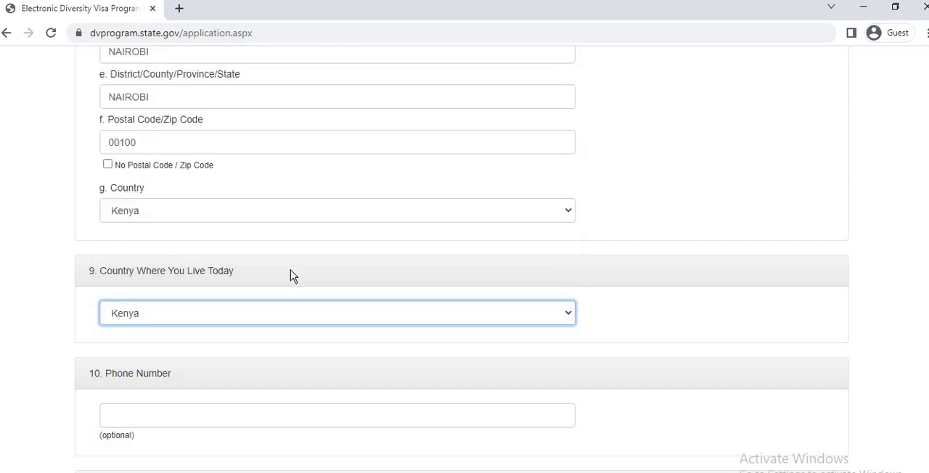
Leave the optional phone number blank and enter the entrant's e-mail address in section 11.
{"action": "scroll", "coordinate": [775, 329], "scroll_direction": "down", "scroll_amount": 2}
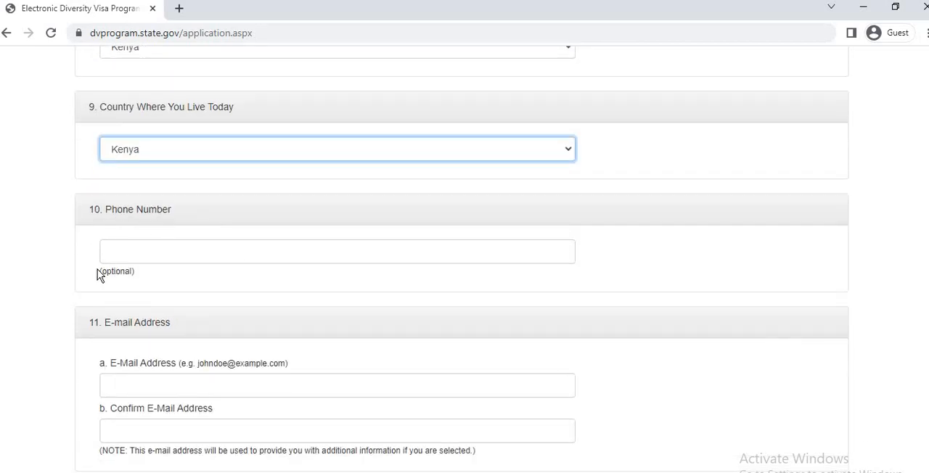
{"action": "scroll", "coordinate": [922, 265], "scroll_direction": "down", "scroll_amount": 1}
{"action": "scroll", "coordinate": [805, 286], "scroll_direction": "down", "scroll_amount": 1}
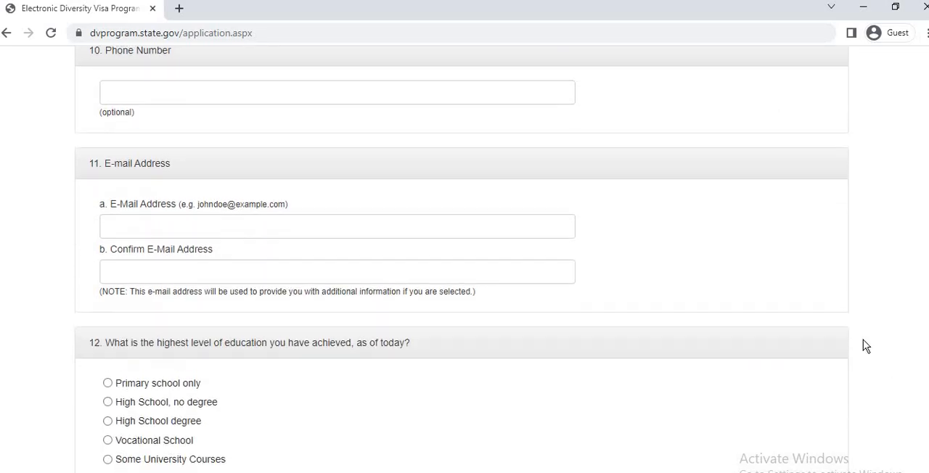
{"action": "left_click", "coordinate": [141, 225]}
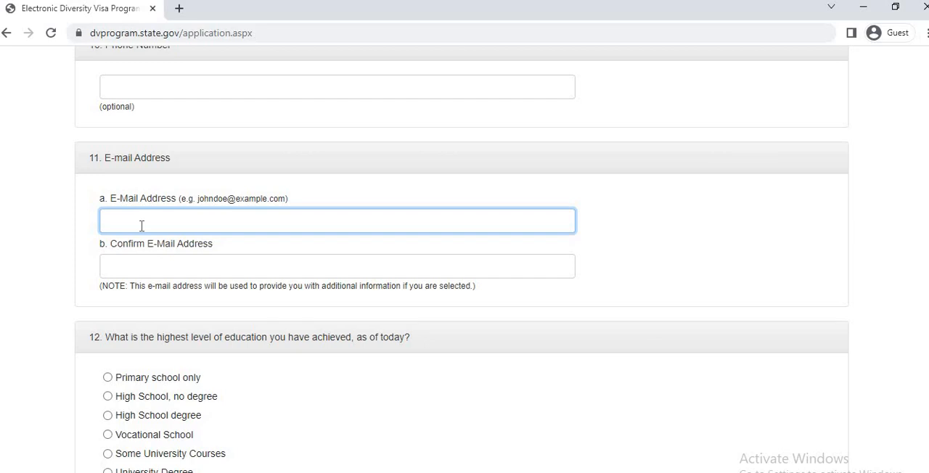
Repeat the same e-mail address as the confirmation entry.
{"action": "key", "text": "Tab"}
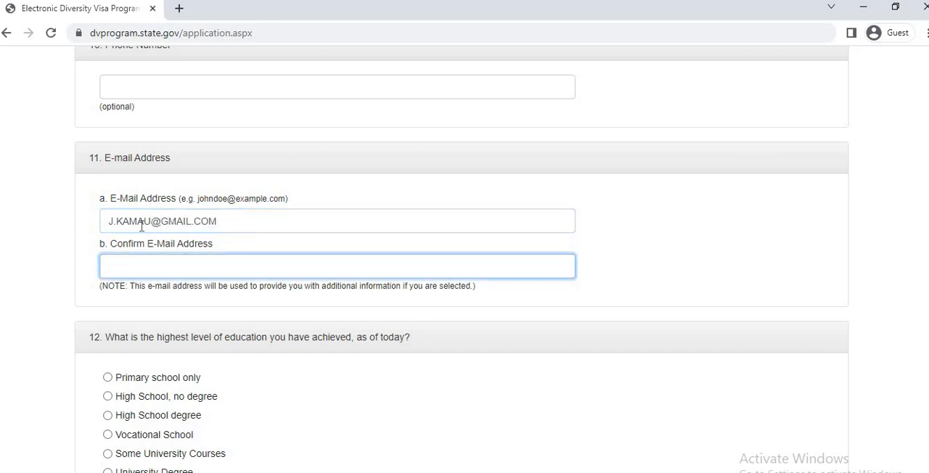
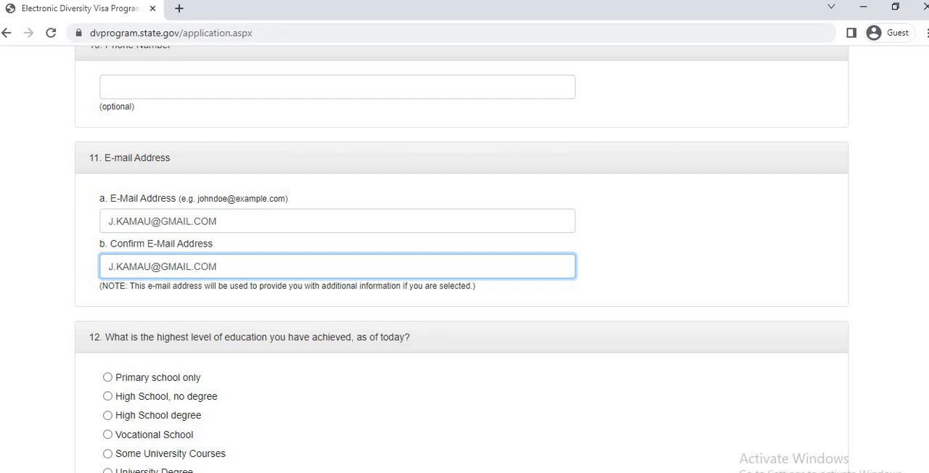
Set the highest level of education to High School degree and the current marital status to Unmarried.
{"action": "scroll", "coordinate": [293, 263], "scroll_direction": "down", "scroll_amount": 3}
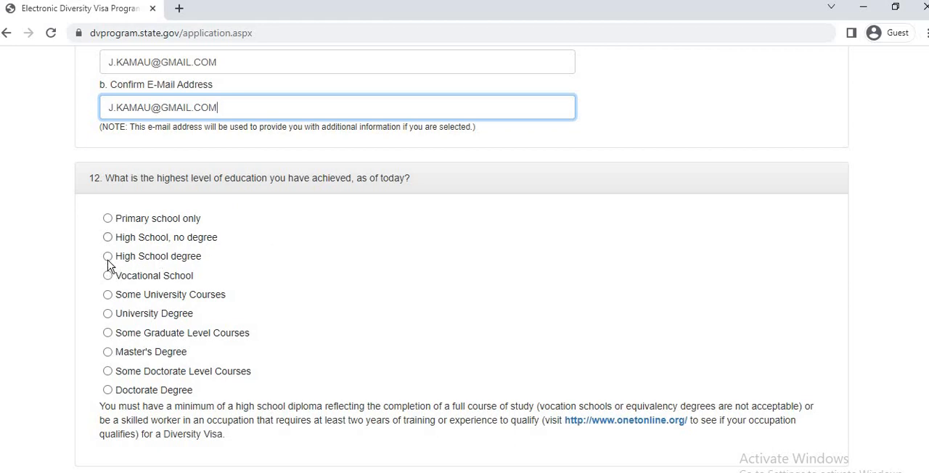
{"action": "left_click", "coordinate": [178, 257]}
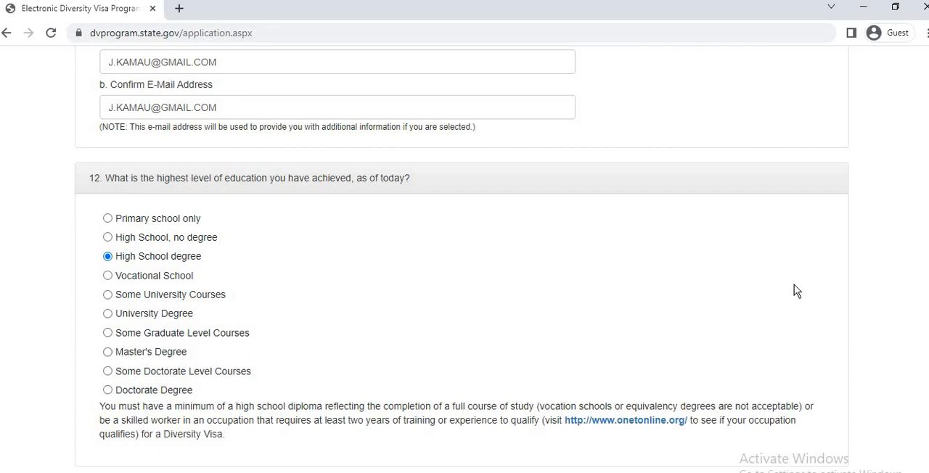
{"action": "scroll", "coordinate": [462, 259], "scroll_direction": "down", "scroll_amount": 4}
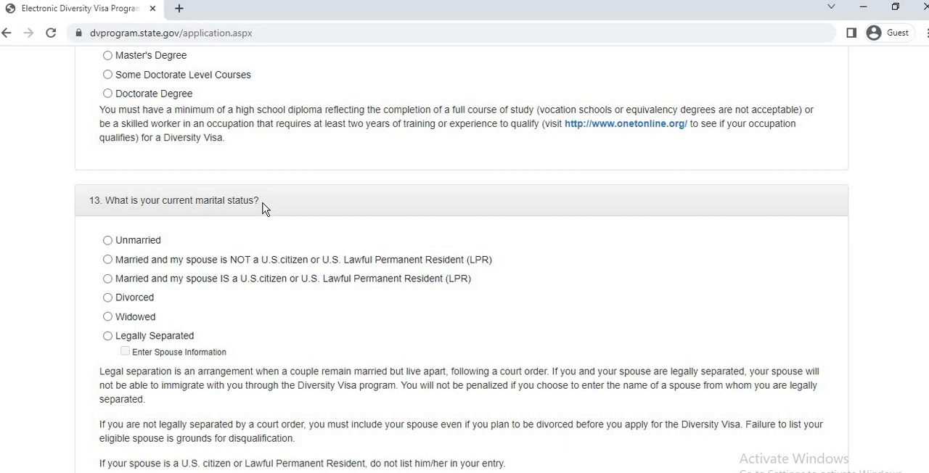
{"action": "left_click", "coordinate": [109, 244]}
{"action": "scroll", "coordinate": [464, 291], "scroll_direction": "down", "scroll_amount": 1}
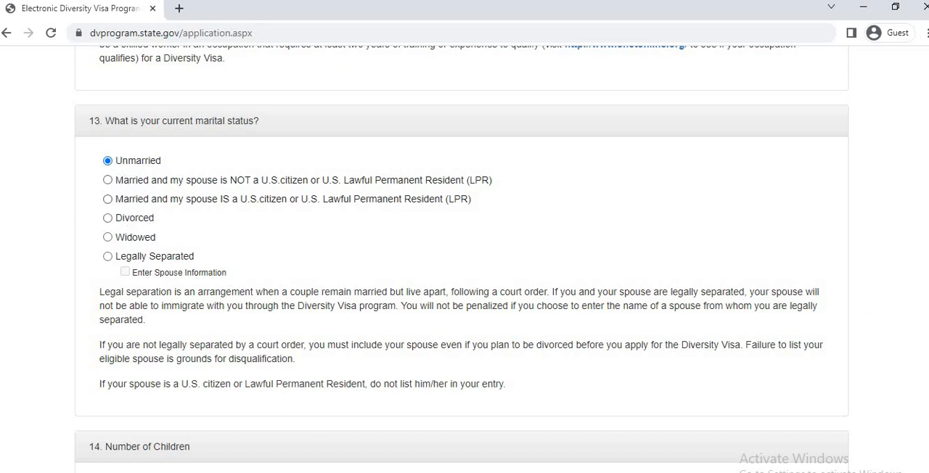
{"action": "scroll", "coordinate": [224, 336], "scroll_direction": "down", "scroll_amount": 3}
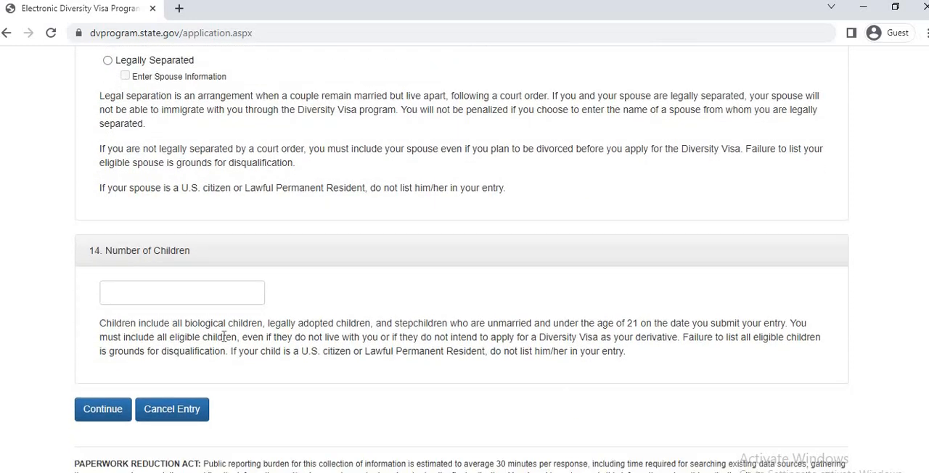
Enter 0 as the number of children in section 14.
{"action": "left_click", "coordinate": [148, 304]}
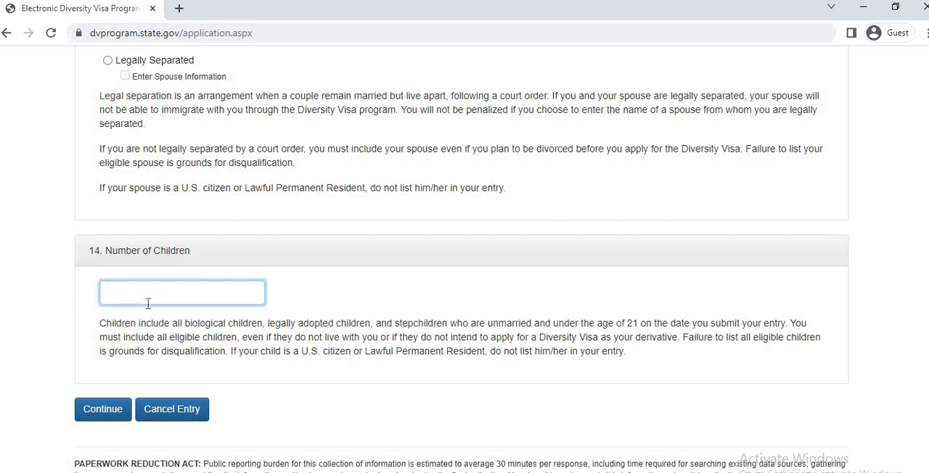
{"action": "type", "text": "0"}
{"action": "scroll", "coordinate": [461, 264], "scroll_direction": "down", "scroll_amount": 1}
{"action": "scroll", "coordinate": [462, 259], "scroll_direction": "down", "scroll_amount": 1}
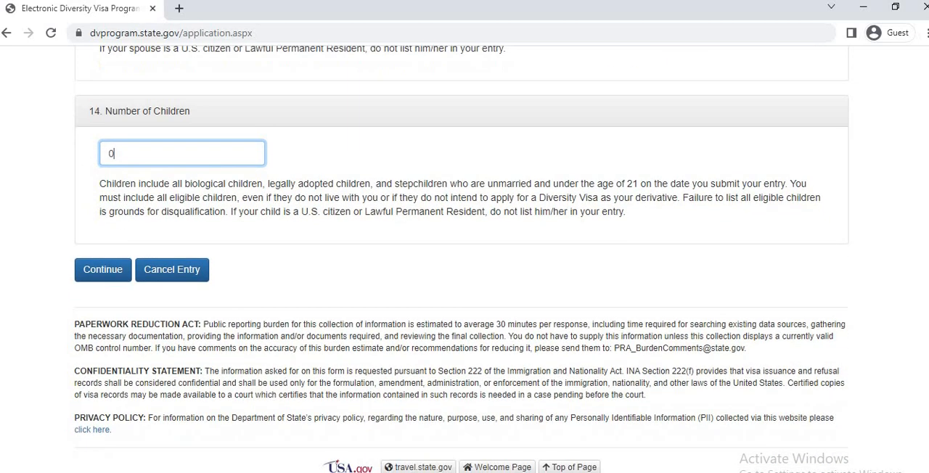
Replace the entrant photograph in section 7 with the Lina JPEG file from the Desktop.
{"action": "scroll", "coordinate": [461, 261], "scroll_direction": "up", "scroll_amount": 7}
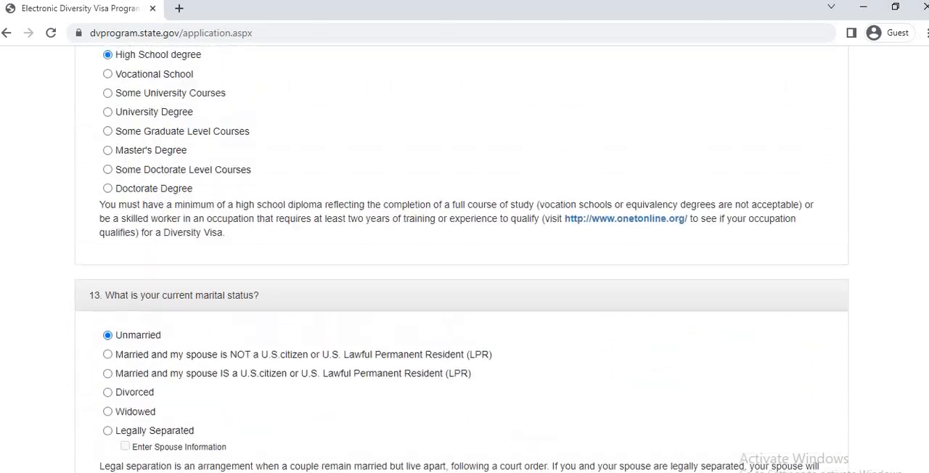
{"action": "scroll", "coordinate": [926, 305], "scroll_direction": "up", "scroll_amount": 6}
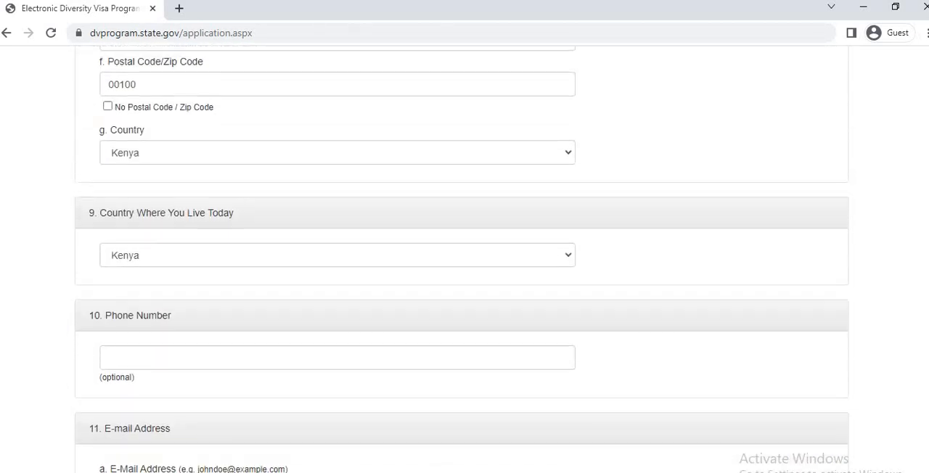
{"action": "scroll", "coordinate": [926, 305], "scroll_direction": "up", "scroll_amount": 7}
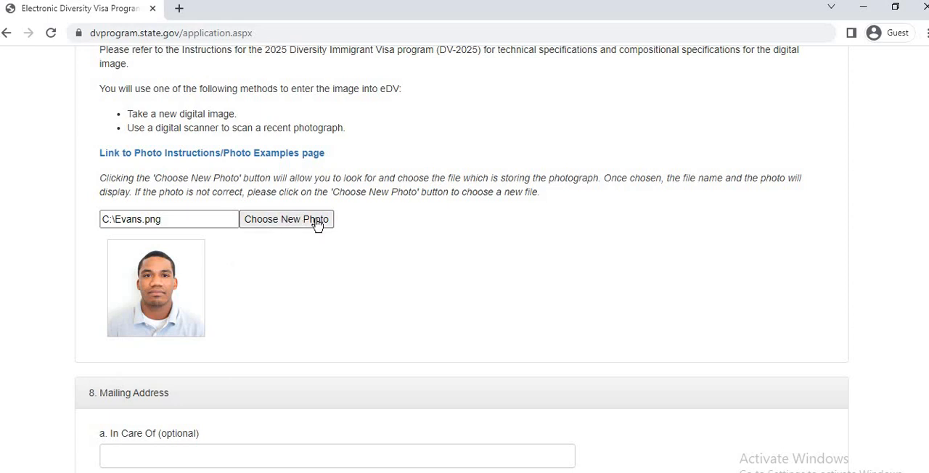
{"action": "left_click", "coordinate": [276, 221]}
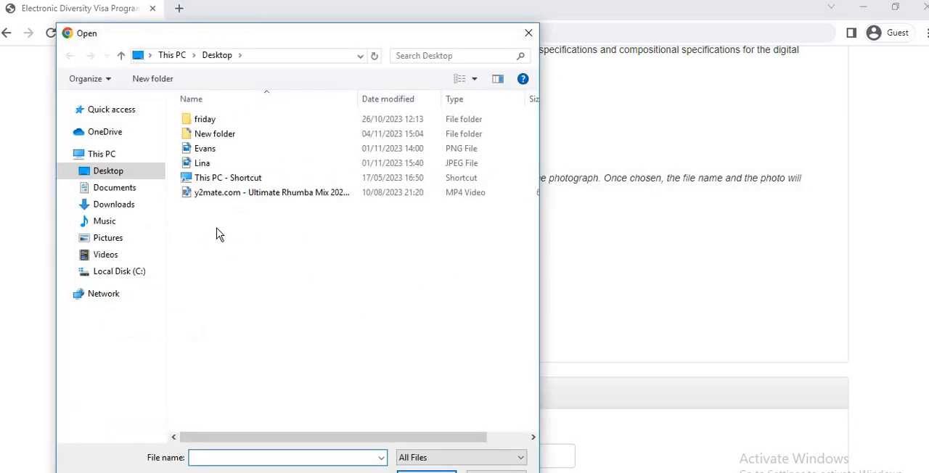
{"action": "left_click", "coordinate": [233, 164]}
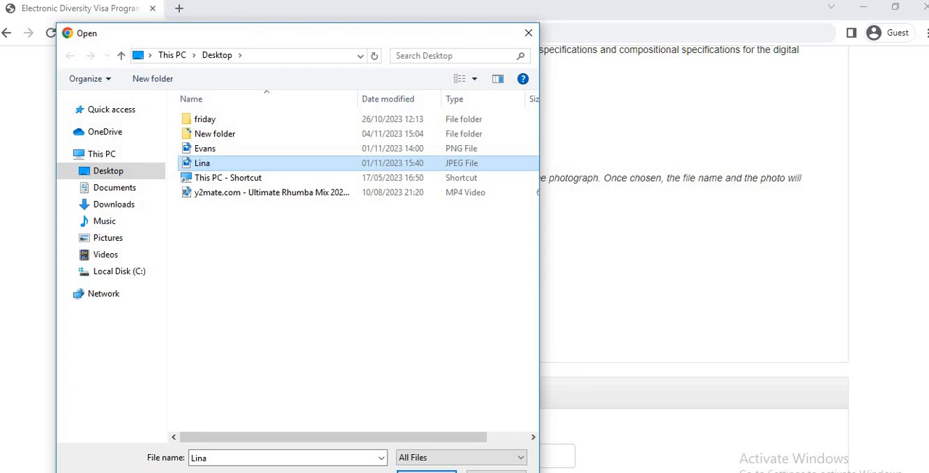
{"action": "left_click", "coordinate": [428, 471]}
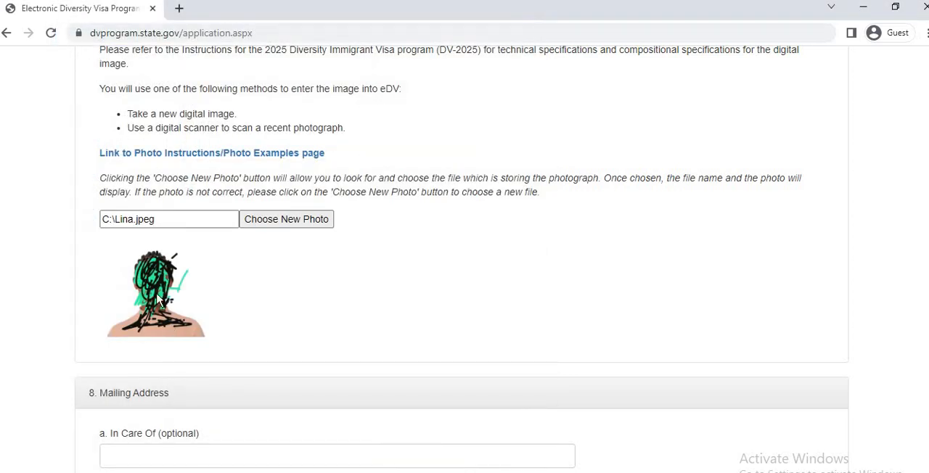
Look over the completed Part One form from the new photograph and the name section down to the number of children.
{"action": "scroll", "coordinate": [464, 261], "scroll_direction": "down", "scroll_amount": 1}
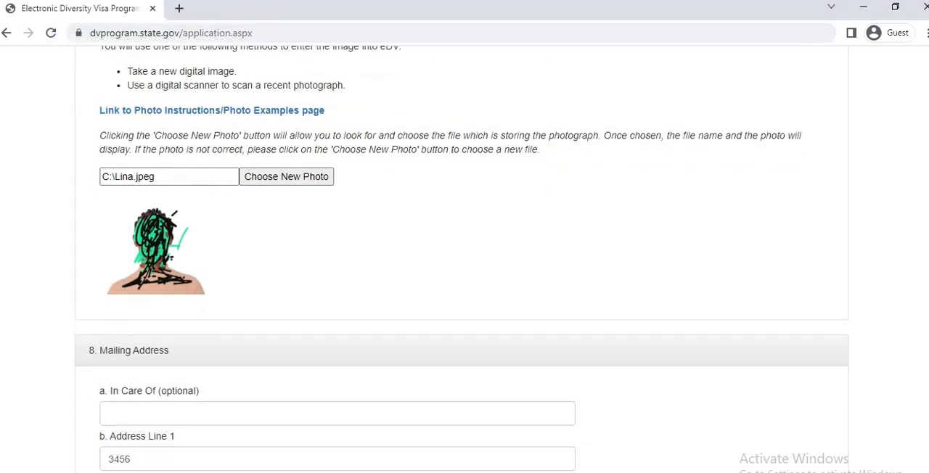
{"action": "scroll", "coordinate": [465, 261], "scroll_direction": "up", "scroll_amount": 3}
{"action": "scroll", "coordinate": [462, 259], "scroll_direction": "up", "scroll_amount": 15}
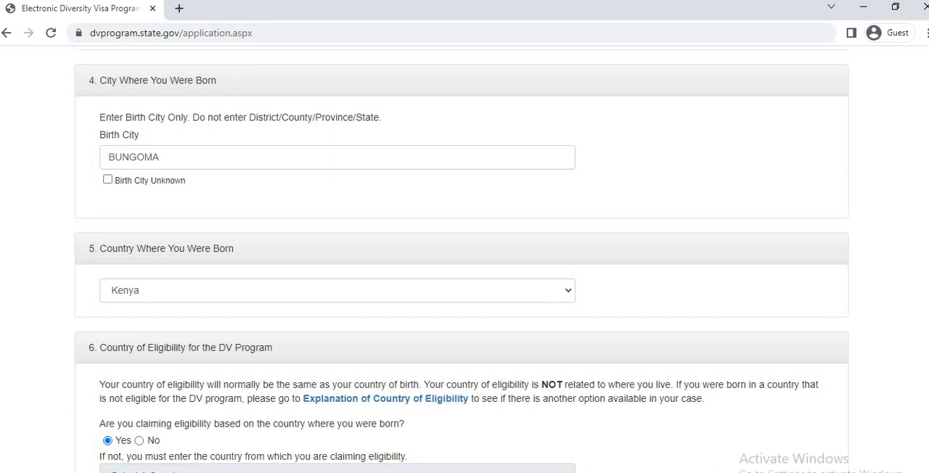
{"action": "scroll", "coordinate": [462, 258], "scroll_direction": "up", "scroll_amount": 2}
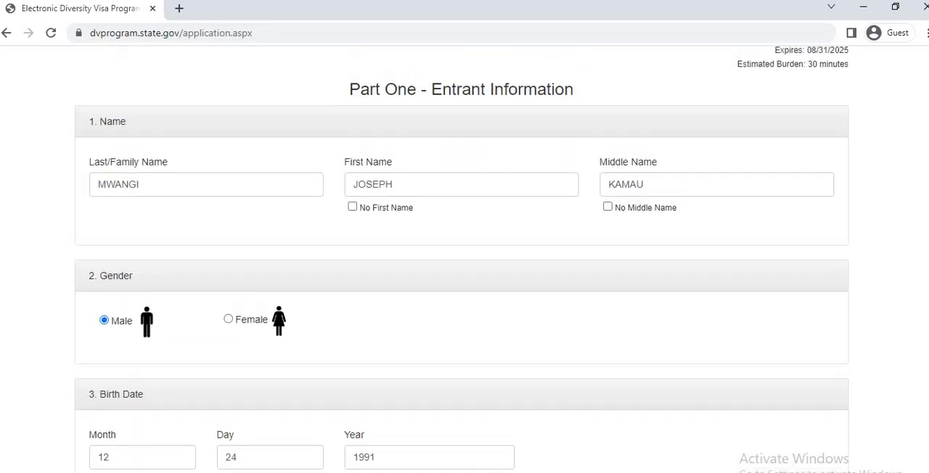
{"action": "scroll", "coordinate": [461, 258], "scroll_direction": "down", "scroll_amount": 18}
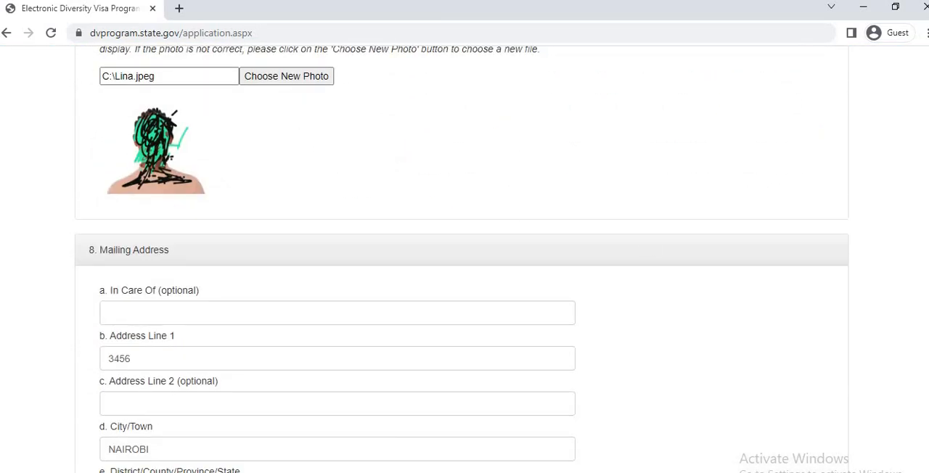
{"action": "scroll", "coordinate": [462, 258], "scroll_direction": "down", "scroll_amount": 20}
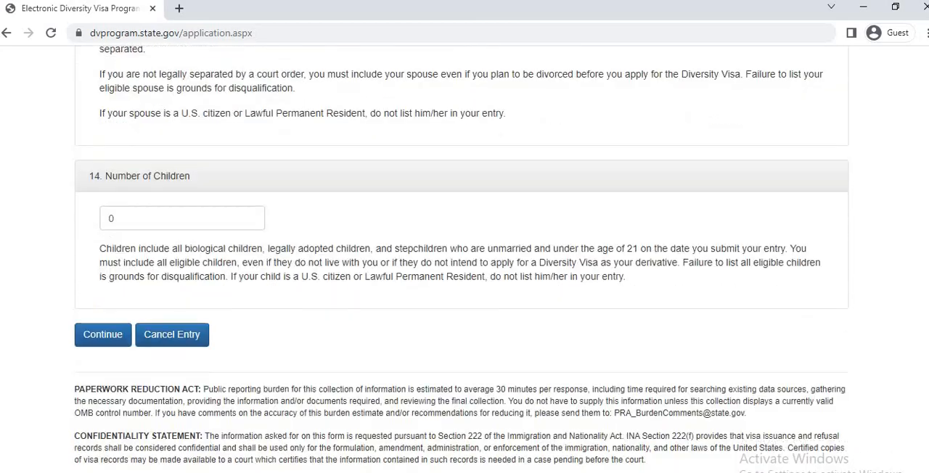
{"action": "scroll", "coordinate": [873, 442], "scroll_direction": "down", "scroll_amount": 1}
{"action": "scroll", "coordinate": [873, 443], "scroll_direction": "up", "scroll_amount": 1}
{"action": "scroll", "coordinate": [873, 443], "scroll_direction": "down", "scroll_amount": 1}
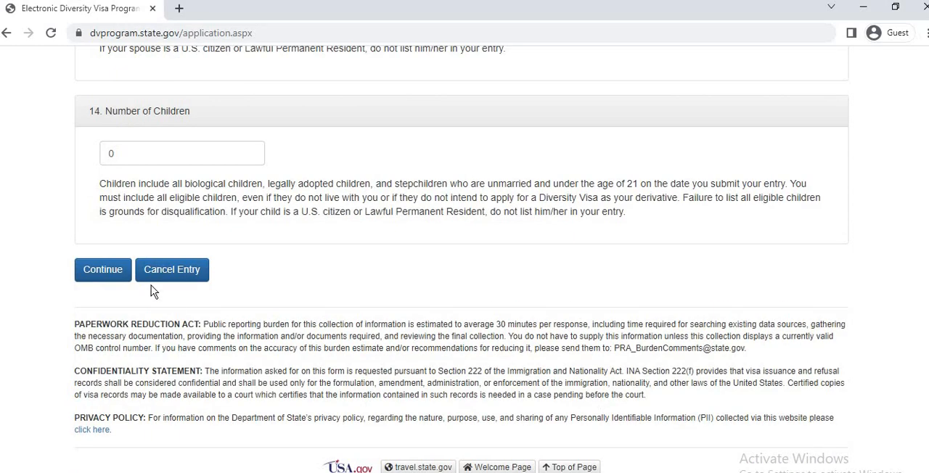
Continue from Part One to the entry review page, reloading the page and confirming the form resubmission.
{"action": "left_click", "coordinate": [103, 272]}
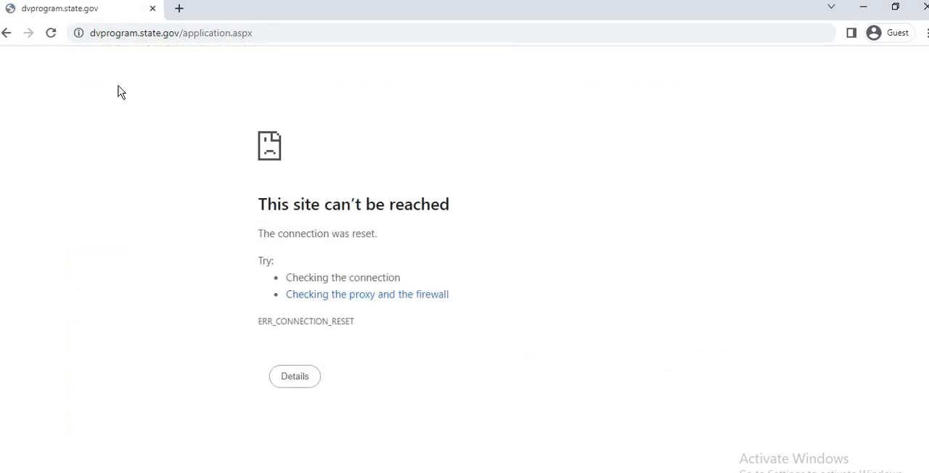
{"action": "left_click", "coordinate": [51, 33]}
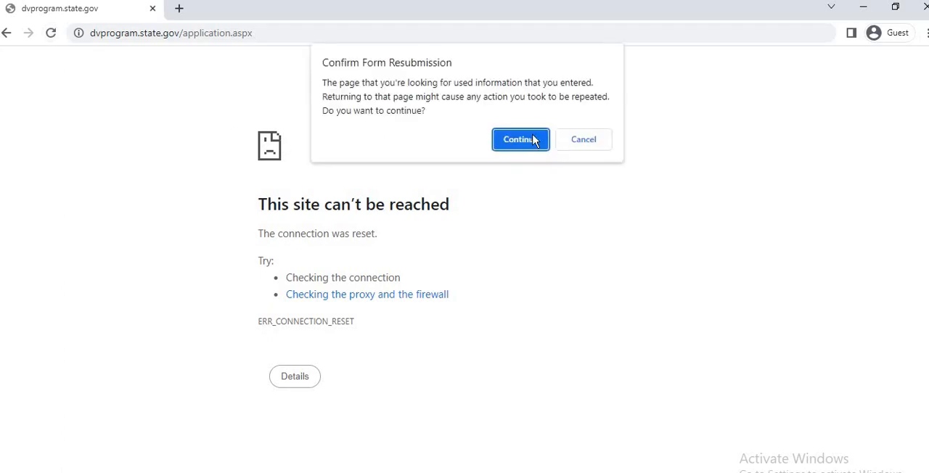
{"action": "left_click", "coordinate": [534, 139]}
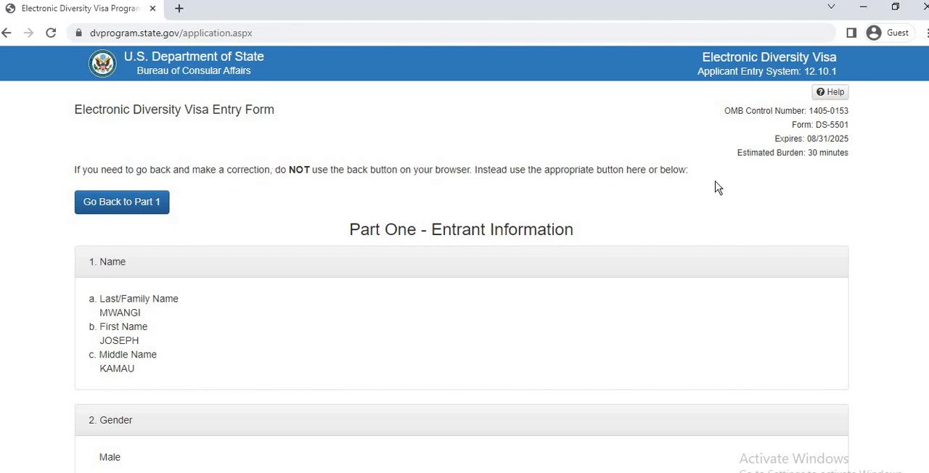
Skim the entry review page from the name section down to the submission options.
{"action": "scroll", "coordinate": [462, 260], "scroll_direction": "down", "scroll_amount": 4}
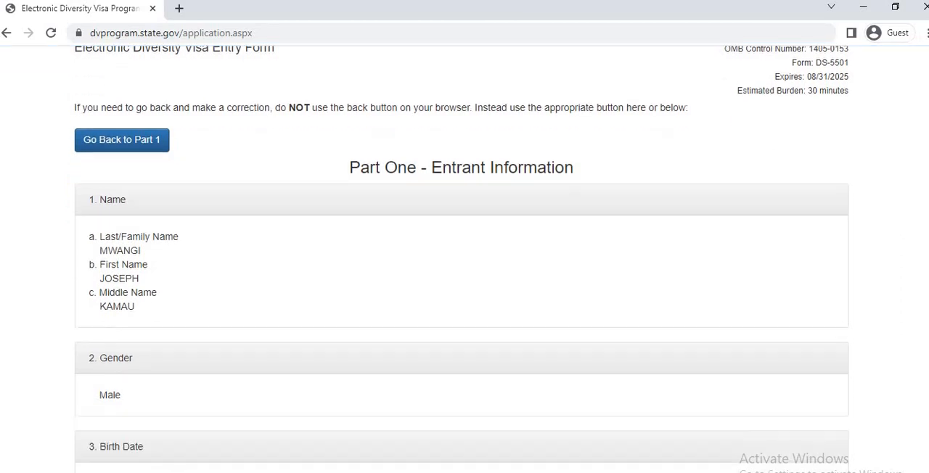
{"action": "scroll", "coordinate": [461, 260], "scroll_direction": "up", "scroll_amount": 3}
{"action": "scroll", "coordinate": [462, 260], "scroll_direction": "up", "scroll_amount": 1}
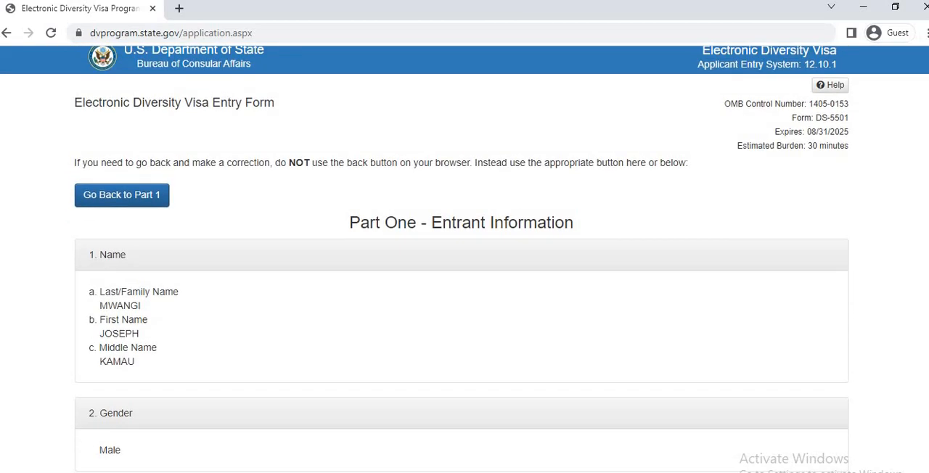
{"action": "scroll", "coordinate": [461, 260], "scroll_direction": "down", "scroll_amount": 8}
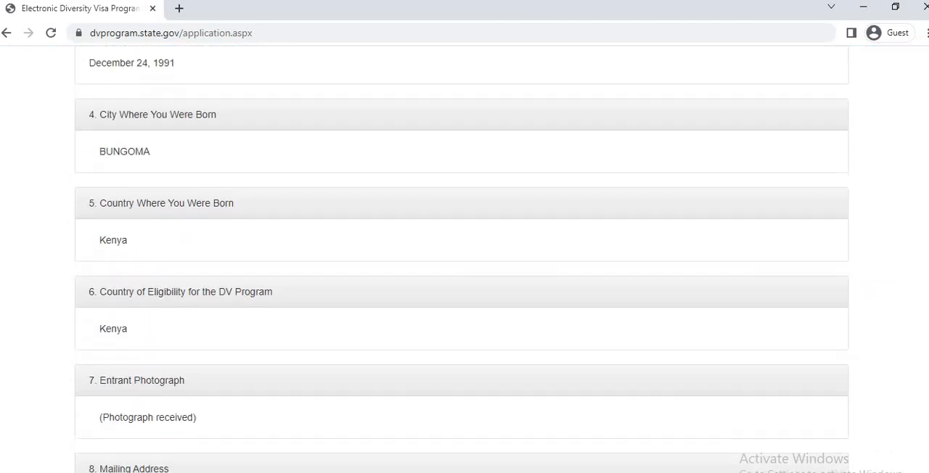
{"action": "scroll", "coordinate": [462, 260], "scroll_direction": "down", "scroll_amount": 13}
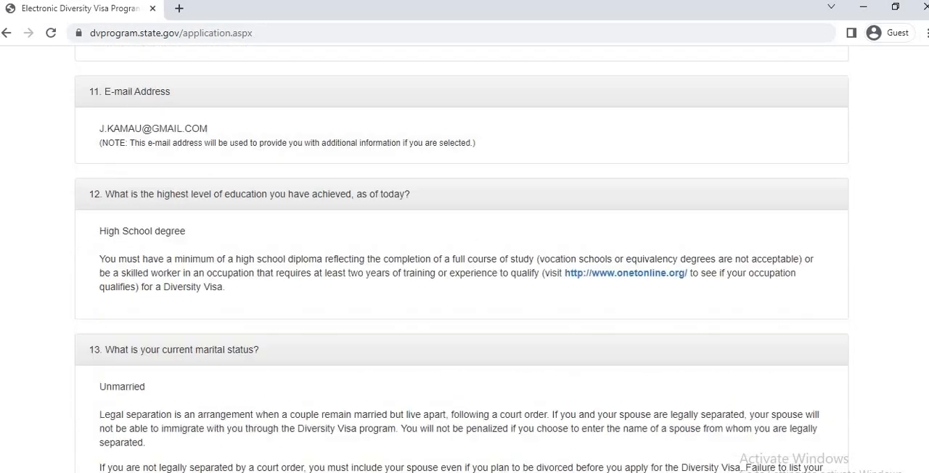
{"action": "scroll", "coordinate": [461, 259], "scroll_direction": "down", "scroll_amount": 3}
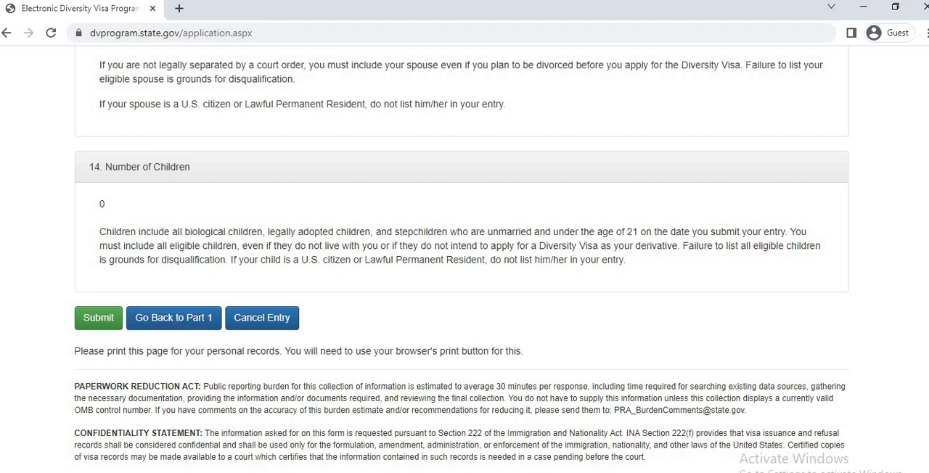
Check each section of the entry review from the top: personal details, photograph, mailing address, contact details, education, marital status and number of children.
{"action": "scroll", "coordinate": [928, 89], "scroll_direction": "up", "scroll_amount": 20}
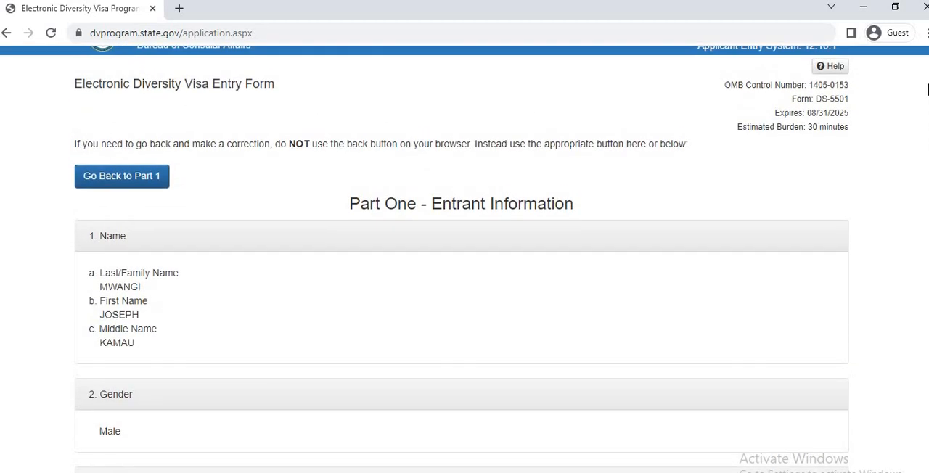
{"action": "left_click_drag", "start_coordinate": [928, 86], "coordinate": [928, 104]}
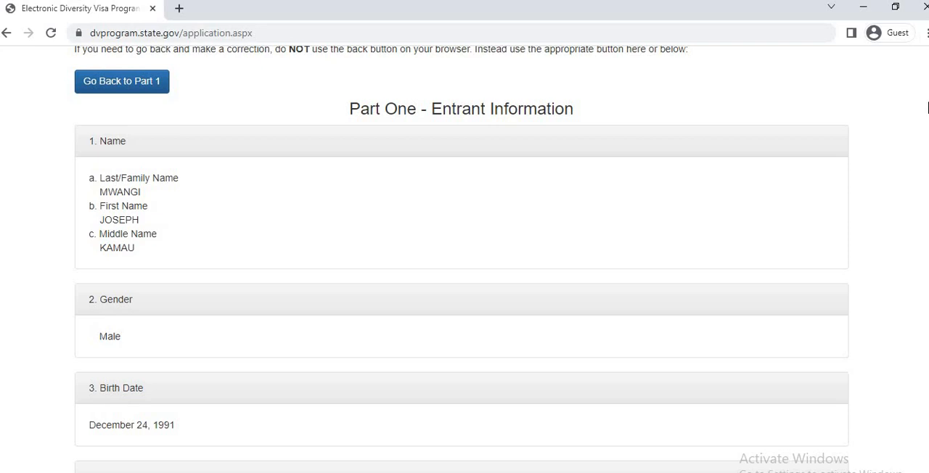
{"action": "left_click_drag", "start_coordinate": [928, 104], "coordinate": [928, 145]}
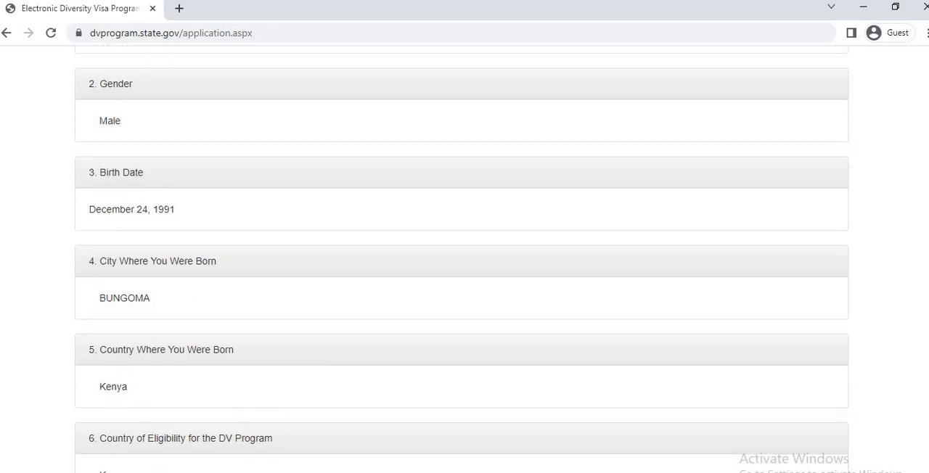
{"action": "left_click_drag", "start_coordinate": [928, 145], "coordinate": [928, 191]}
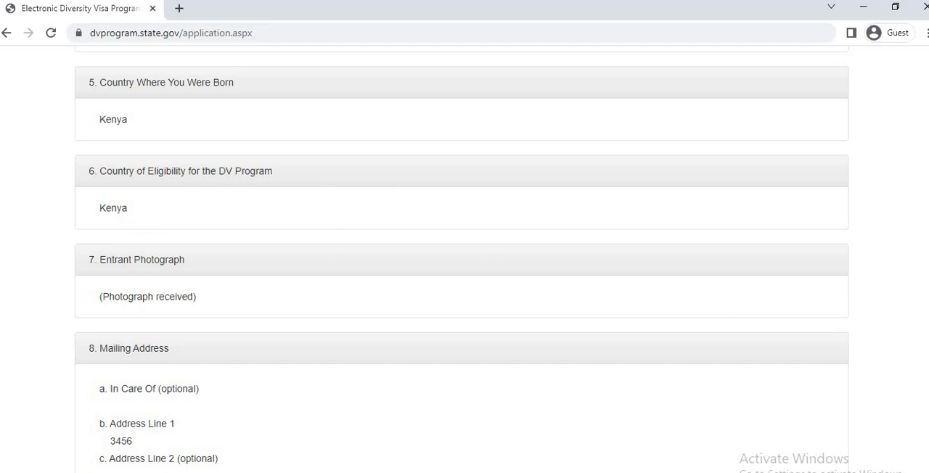
{"action": "scroll", "coordinate": [462, 255], "scroll_direction": "down", "scroll_amount": 3}
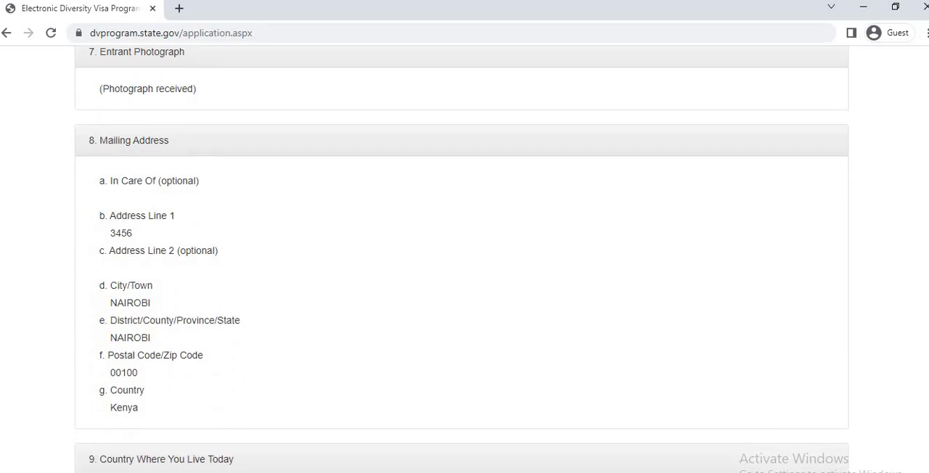
{"action": "scroll", "coordinate": [461, 259], "scroll_direction": "down", "scroll_amount": 2}
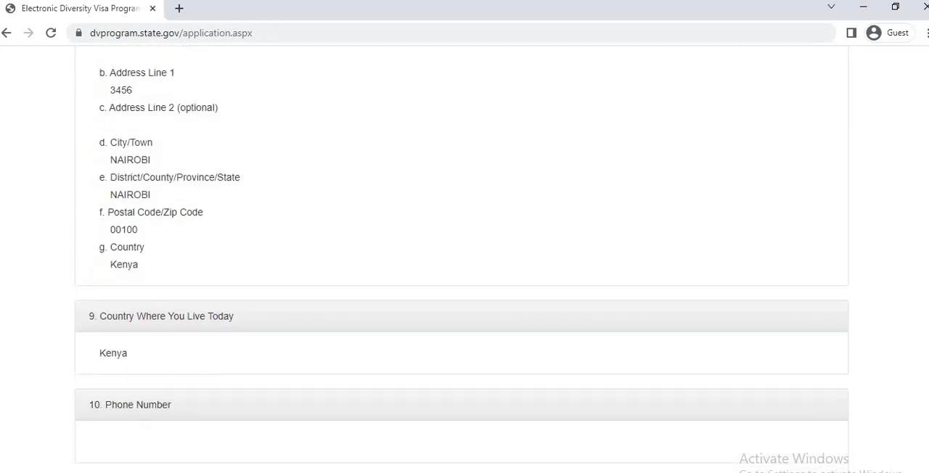
{"action": "scroll", "coordinate": [462, 260], "scroll_direction": "down", "scroll_amount": 1}
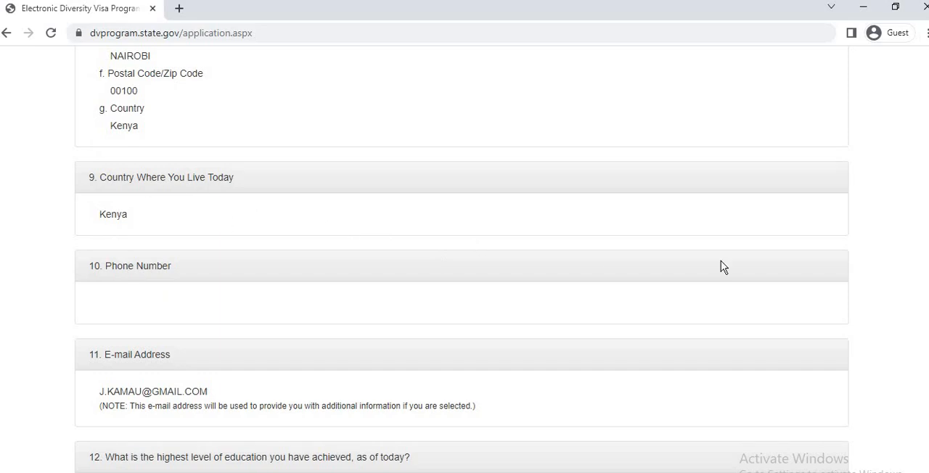
{"action": "scroll", "coordinate": [332, 155], "scroll_direction": "down", "scroll_amount": 3}
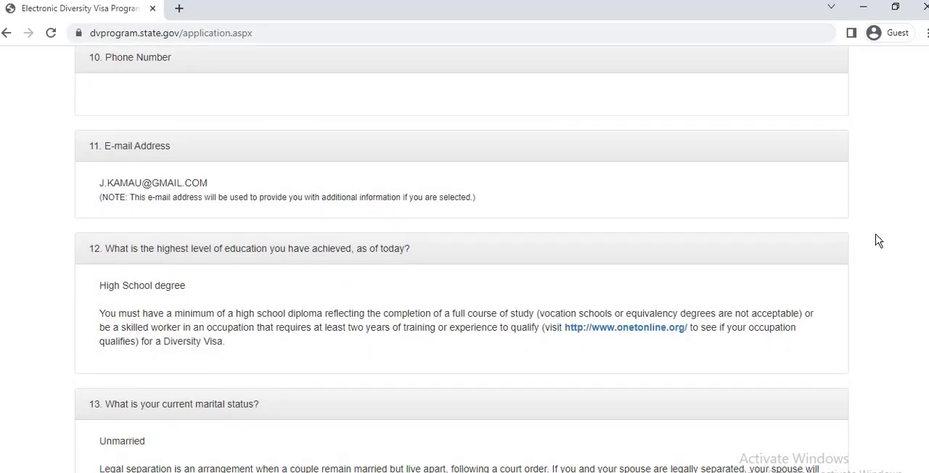
{"action": "scroll", "coordinate": [515, 160], "scroll_direction": "down", "scroll_amount": 1}
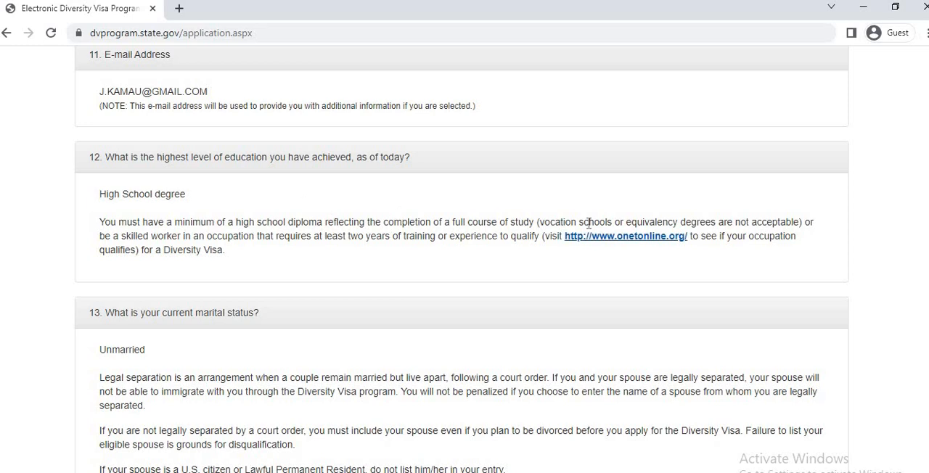
{"action": "scroll", "coordinate": [462, 260], "scroll_direction": "down", "scroll_amount": 2}
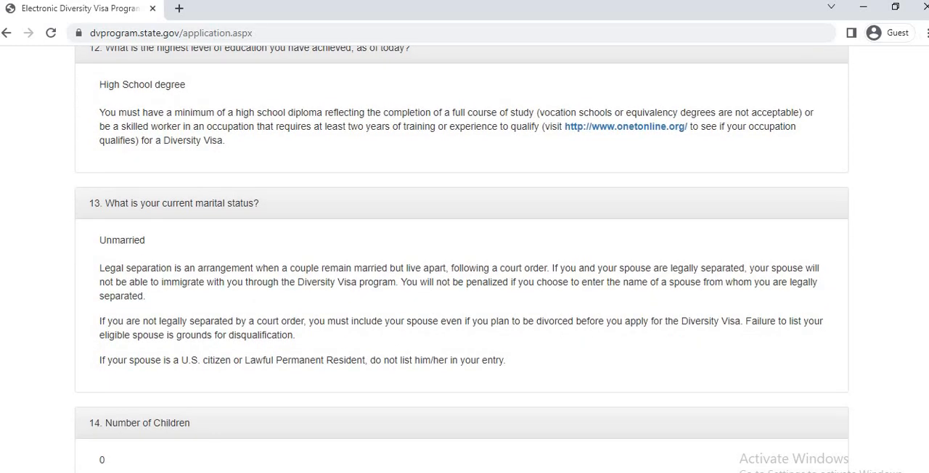
{"action": "scroll", "coordinate": [462, 257], "scroll_direction": "down", "scroll_amount": 2}
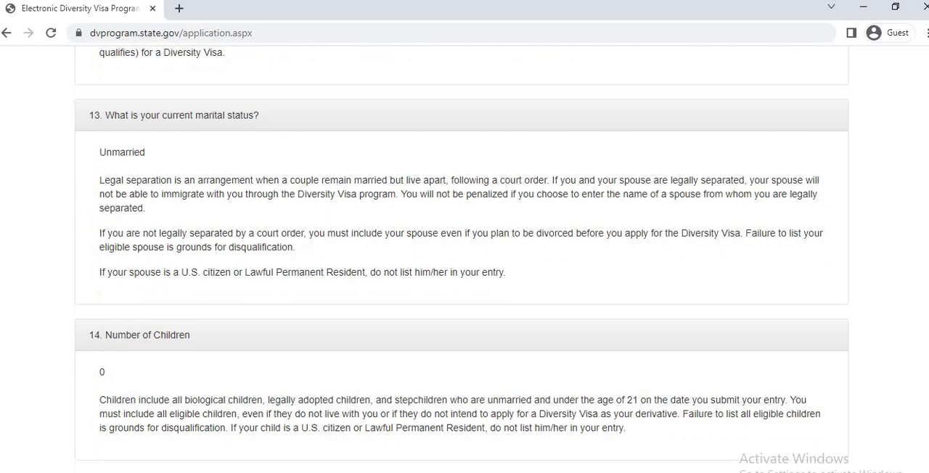
{"action": "scroll", "coordinate": [462, 257], "scroll_direction": "down", "scroll_amount": 2}
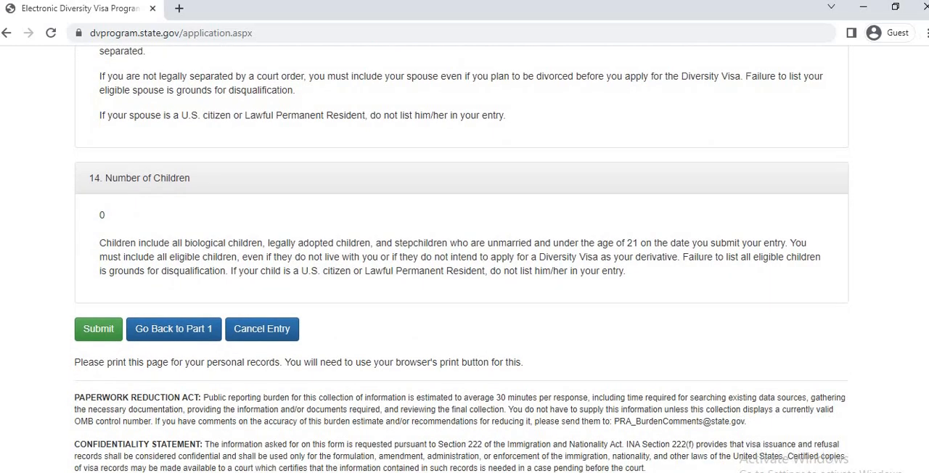
{"action": "scroll", "coordinate": [462, 259], "scroll_direction": "down", "scroll_amount": 1}
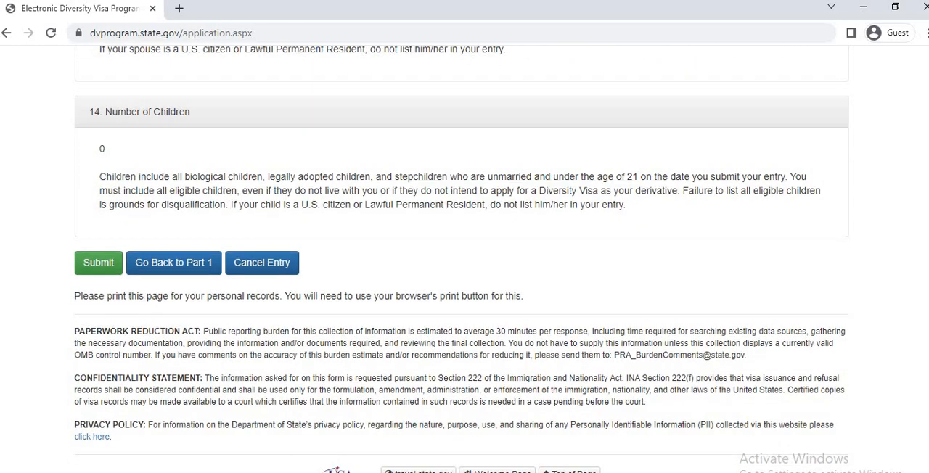
Submit the reviewed DV-2025 entry, reloading the unreachable page and confirming the form resubmission.
{"action": "scroll", "coordinate": [461, 259], "scroll_direction": "up", "scroll_amount": 15}
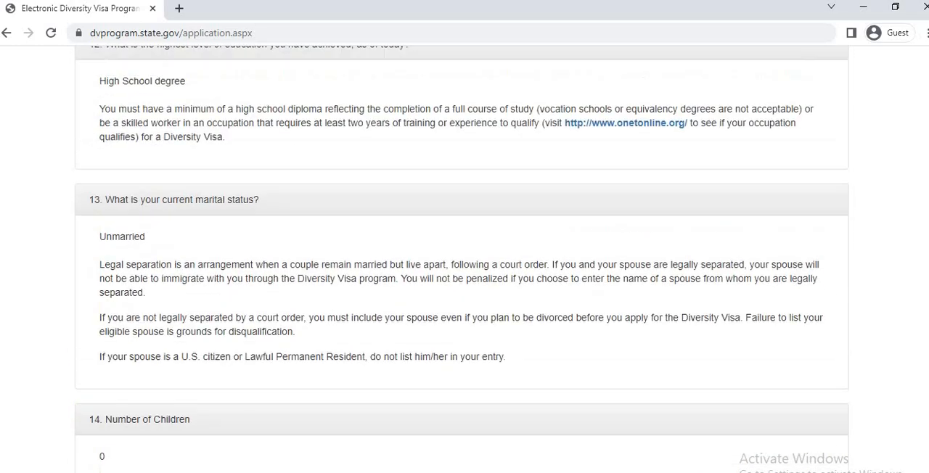
{"action": "scroll", "coordinate": [461, 255], "scroll_direction": "down", "scroll_amount": 15}
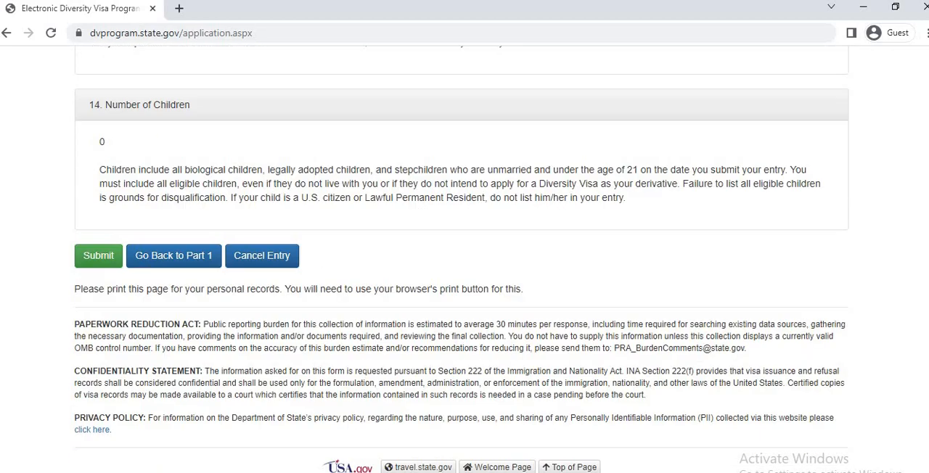
{"action": "scroll", "coordinate": [461, 260], "scroll_direction": "up", "scroll_amount": 15}
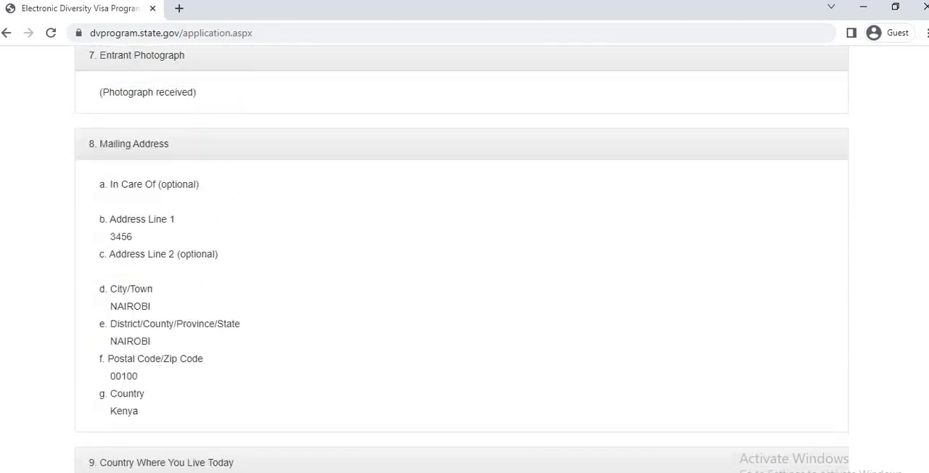
{"action": "scroll", "coordinate": [461, 259], "scroll_direction": "down", "scroll_amount": 15}
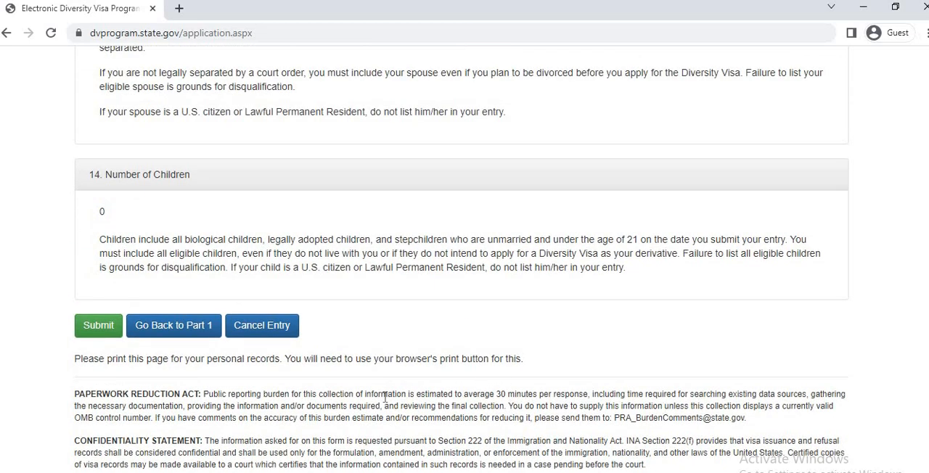
{"action": "left_click", "coordinate": [98, 327]}
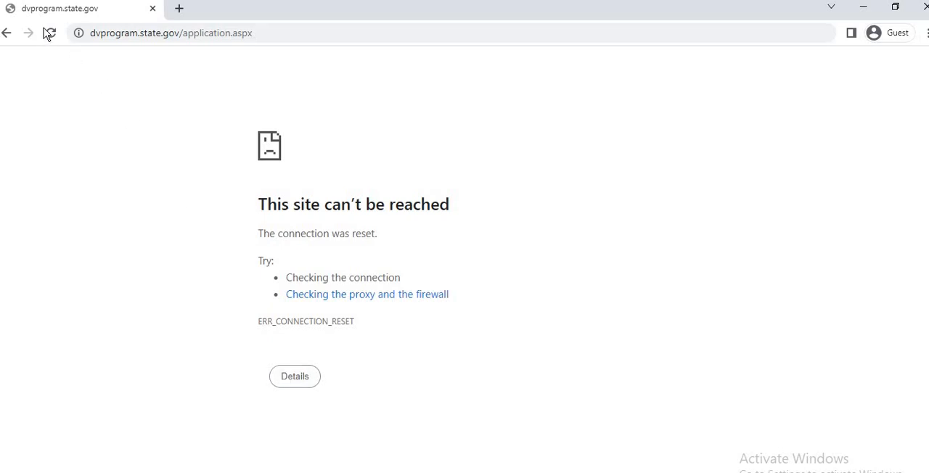
{"action": "key", "text": "F5"}
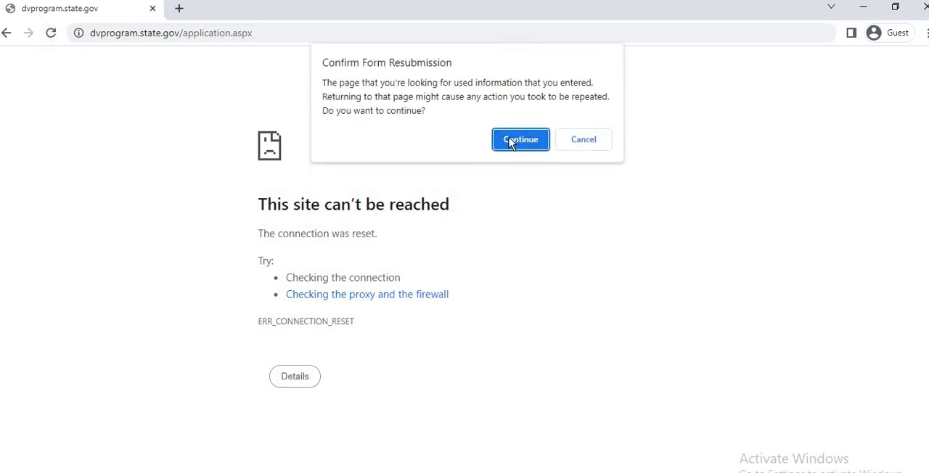
{"action": "key", "text": "Return"}
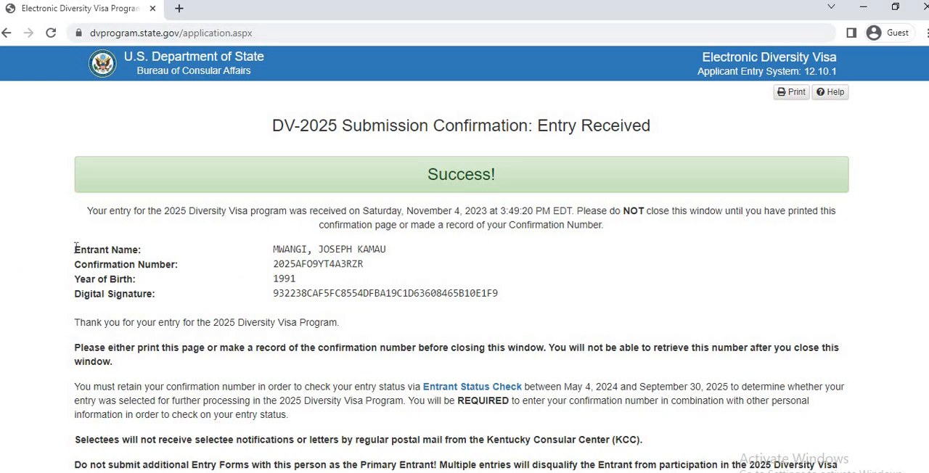
Copy the confirmation details block, from the entrant's name through the digital signature, and clear the selection.
{"action": "mouse_move", "coordinate": [73, 246]}
{"action": "left_mouse_down"}
{"action": "mouse_move", "coordinate": [270, 290]}
{"action": "mouse_move", "coordinate": [537, 303]}
{"action": "left_mouse_up"}
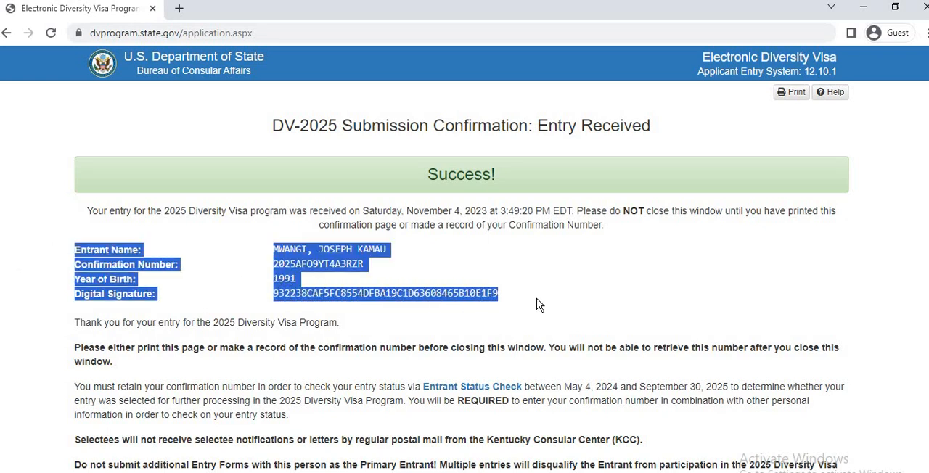
{"action": "right_click", "coordinate": [363, 256]}
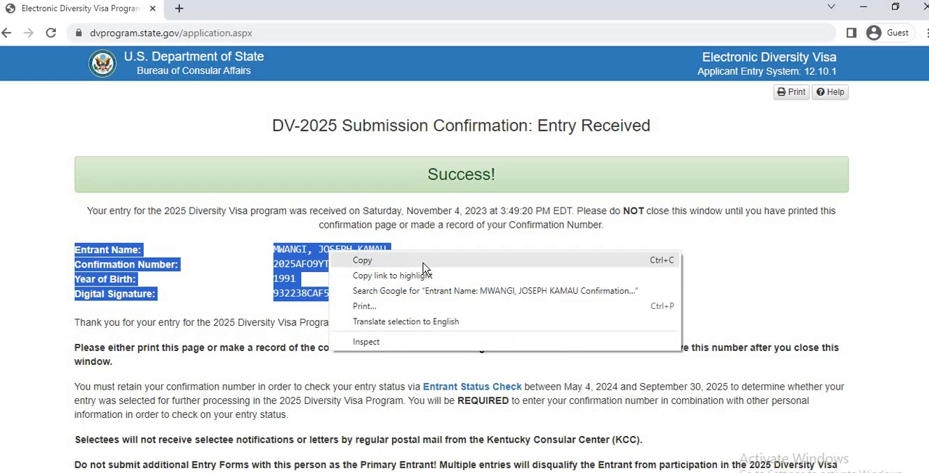
{"action": "left_click", "coordinate": [423, 265]}
{"action": "left_click", "coordinate": [445, 290]}
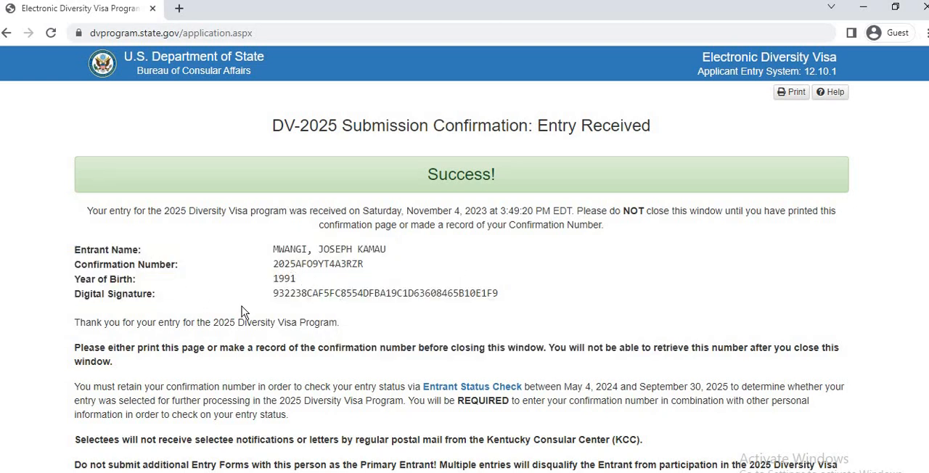
Read through the submission confirmation page, including the instructions on keeping the confirmation number and checking the entry status.
{"action": "scroll", "coordinate": [293, 318], "scroll_direction": "down", "scroll_amount": 1}
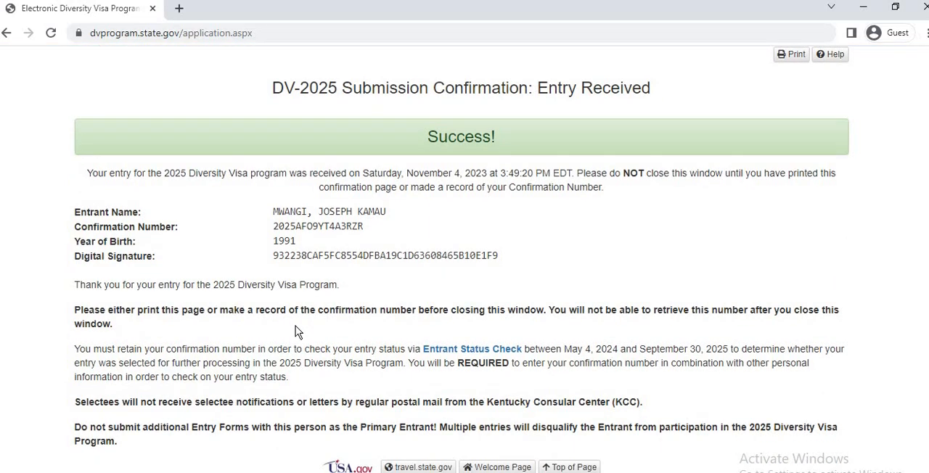
{"action": "scroll", "coordinate": [336, 341], "scroll_direction": "up", "scroll_amount": 1}
{"action": "scroll", "coordinate": [336, 341], "scroll_direction": "down", "scroll_amount": 1}
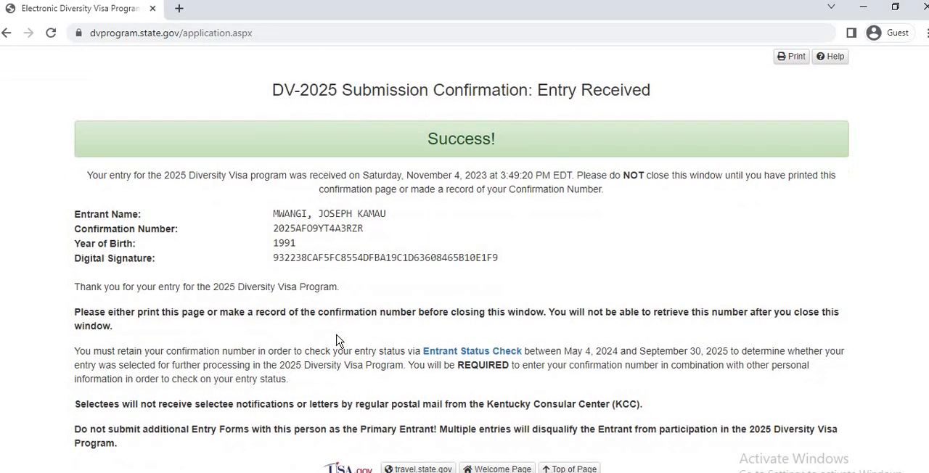
{"action": "scroll", "coordinate": [336, 340], "scroll_direction": "up", "scroll_amount": 1}
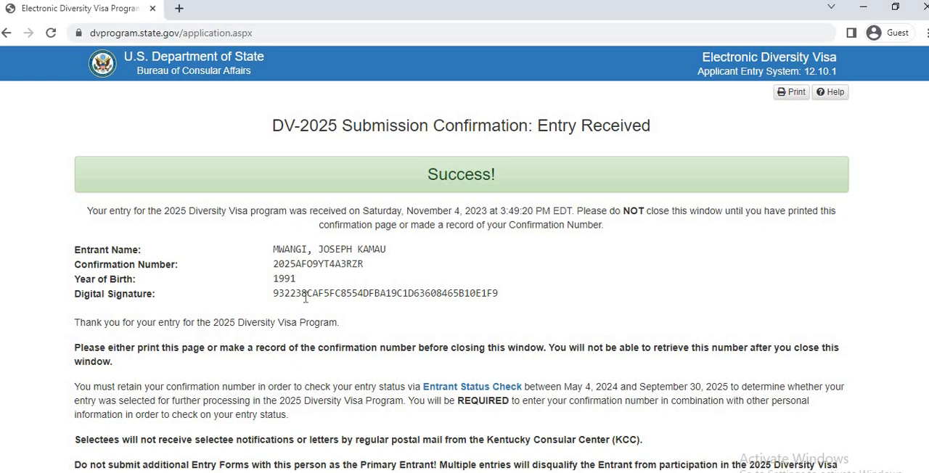
{"action": "scroll", "coordinate": [323, 334], "scroll_direction": "down", "scroll_amount": 1}
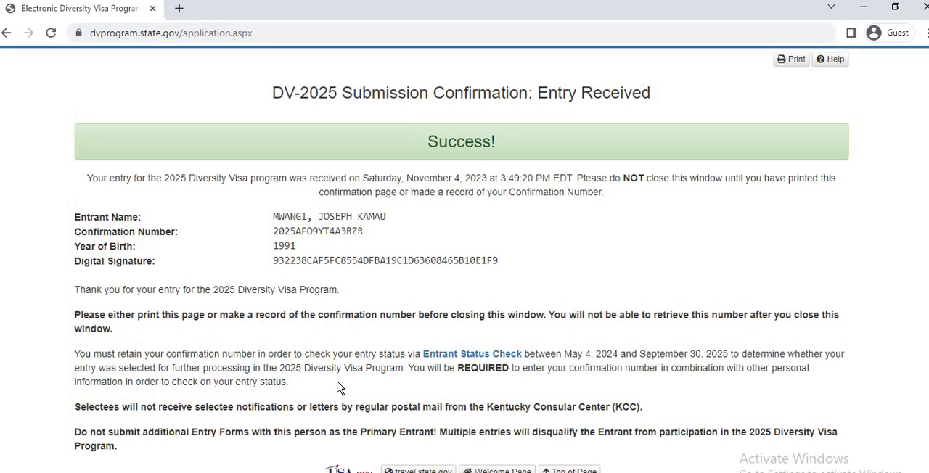
{"action": "scroll", "coordinate": [337, 388], "scroll_direction": "up", "scroll_amount": 1}
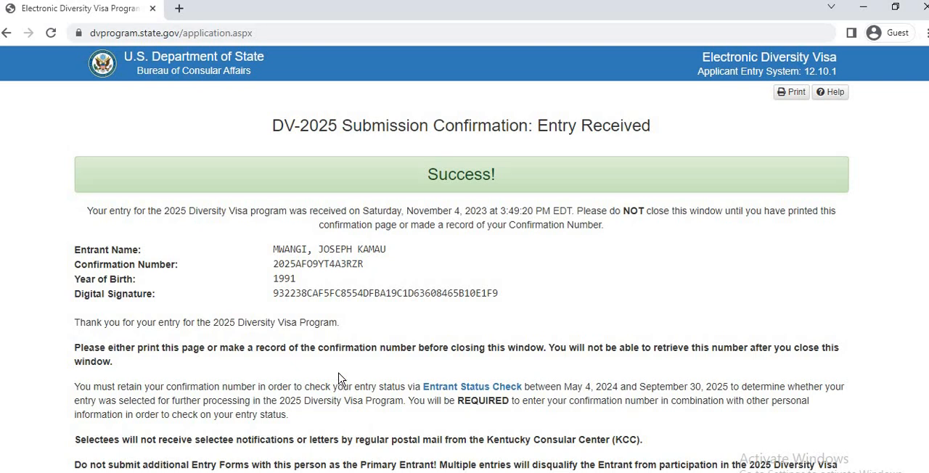
{"action": "scroll", "coordinate": [341, 379], "scroll_direction": "down", "scroll_amount": 1}
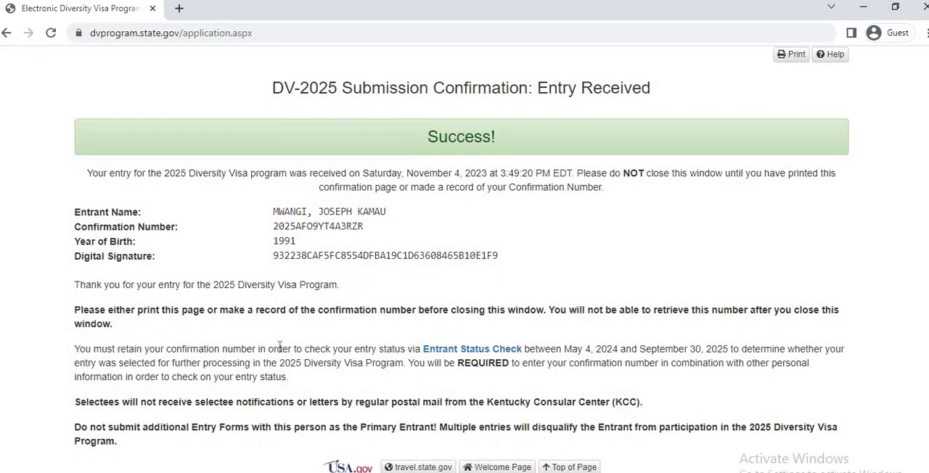